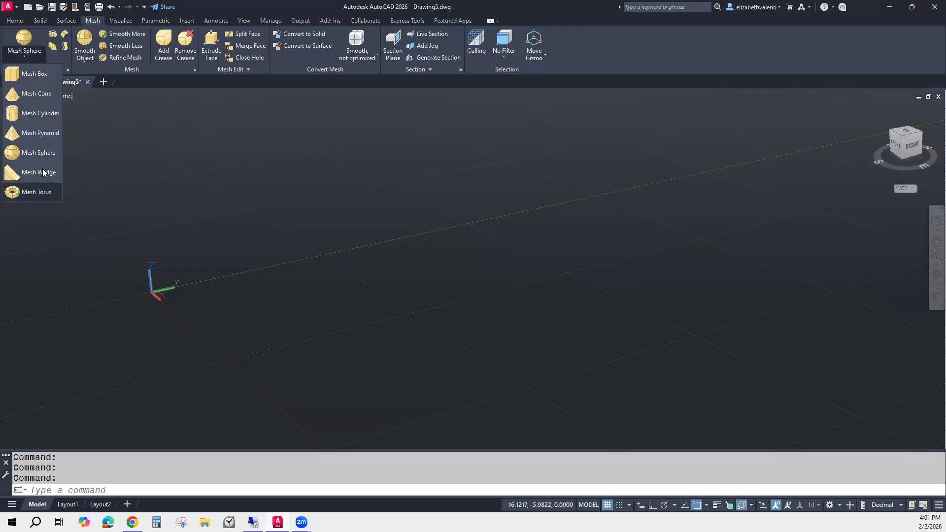
Create a vertical mesh cylinder near the origin with the Mesh Cylinder primitive.
click(33, 115)
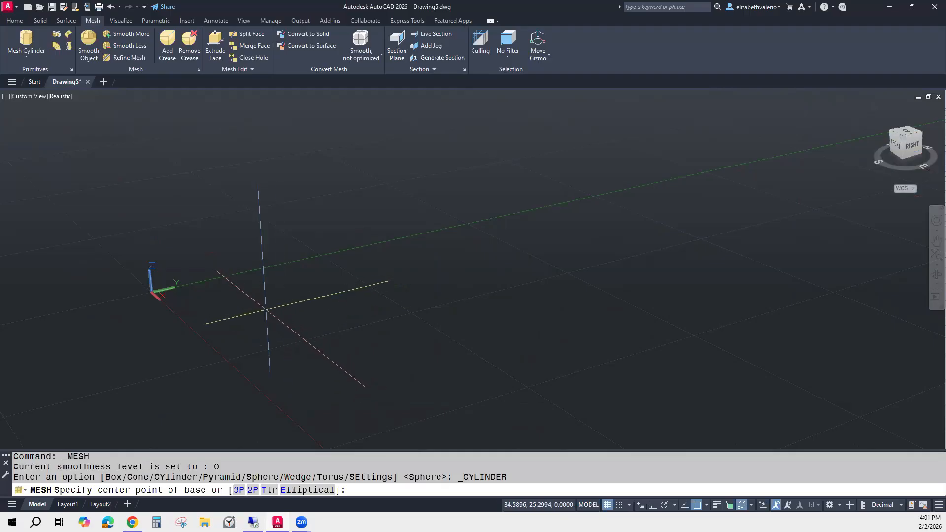
click(266, 309)
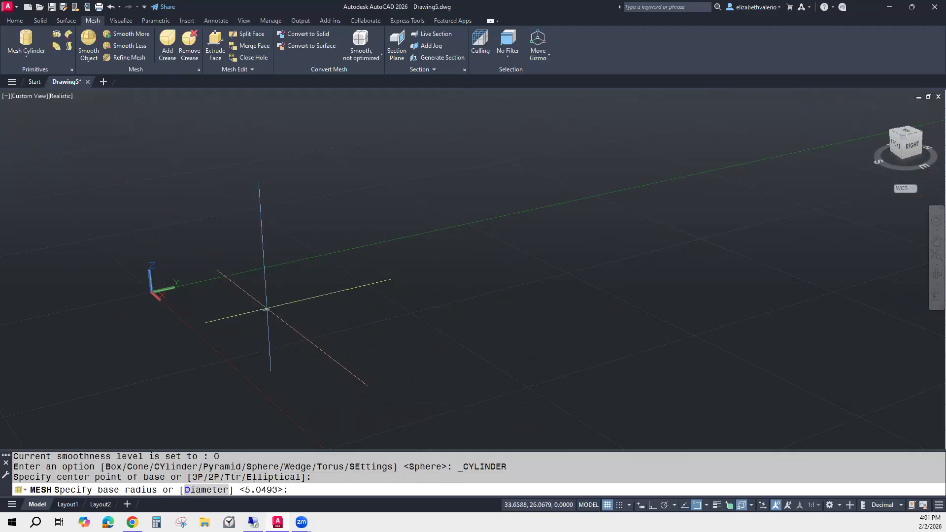
middle_drag(266, 309, 189, 314)
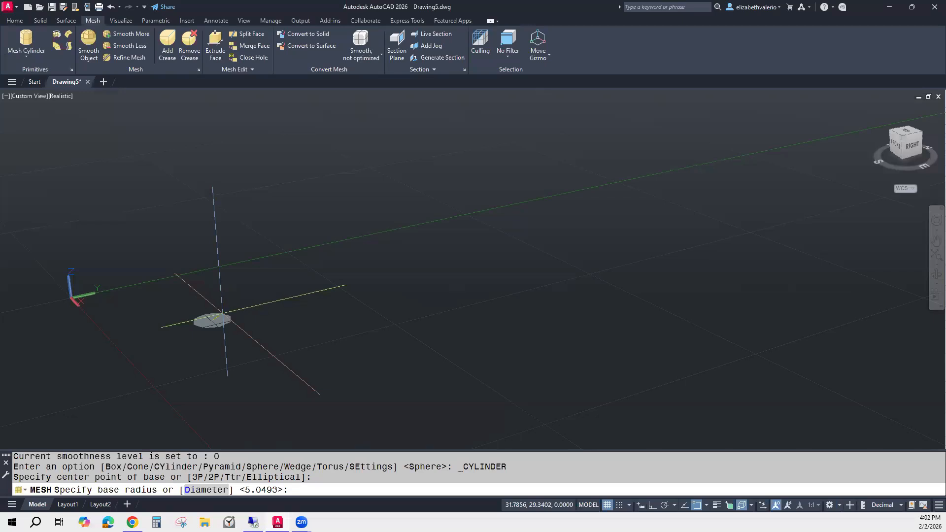
click(222, 313)
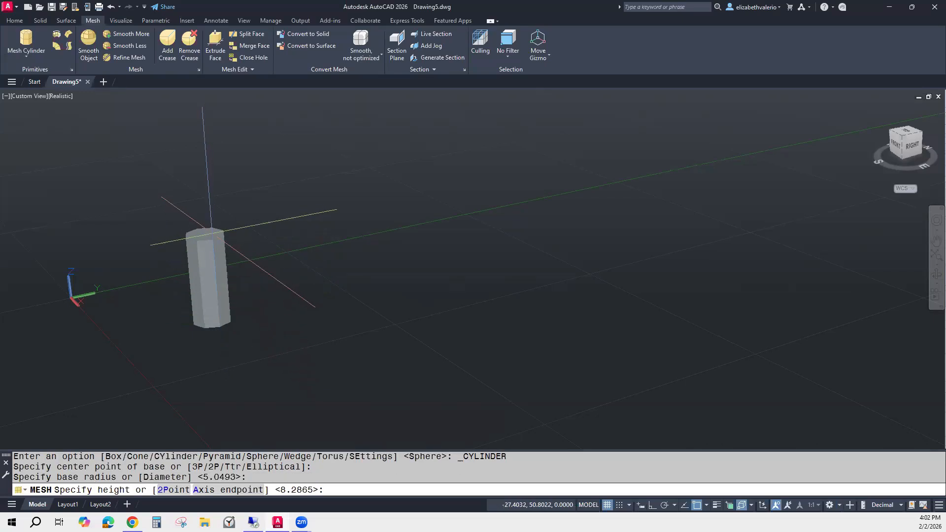
click(211, 233)
key(Escape)
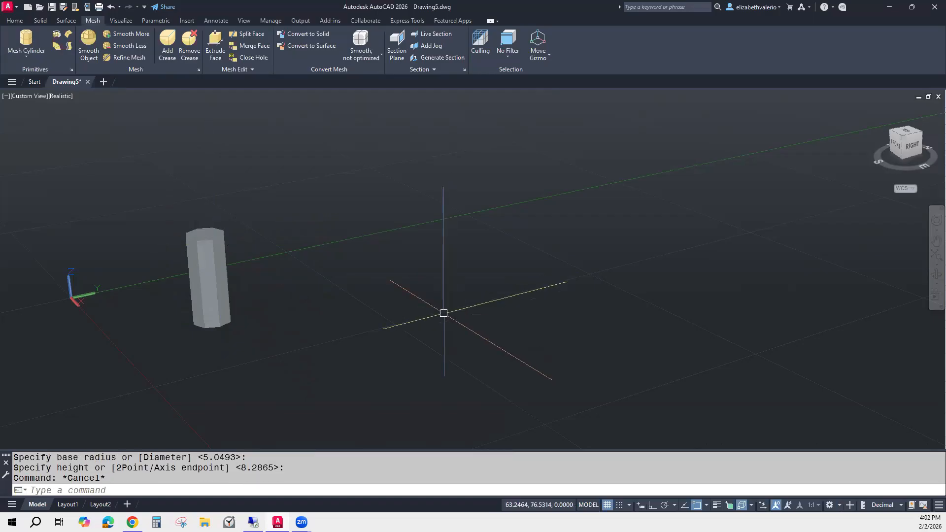
Switch the viewport's visual style to Shaded with edges.
shift+middle_drag(319, 392, 340, 402)
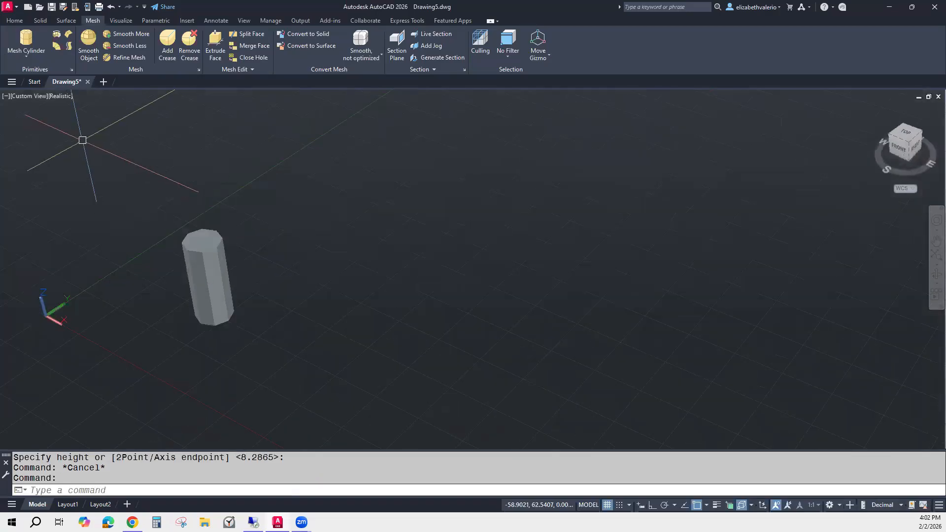
click(57, 96)
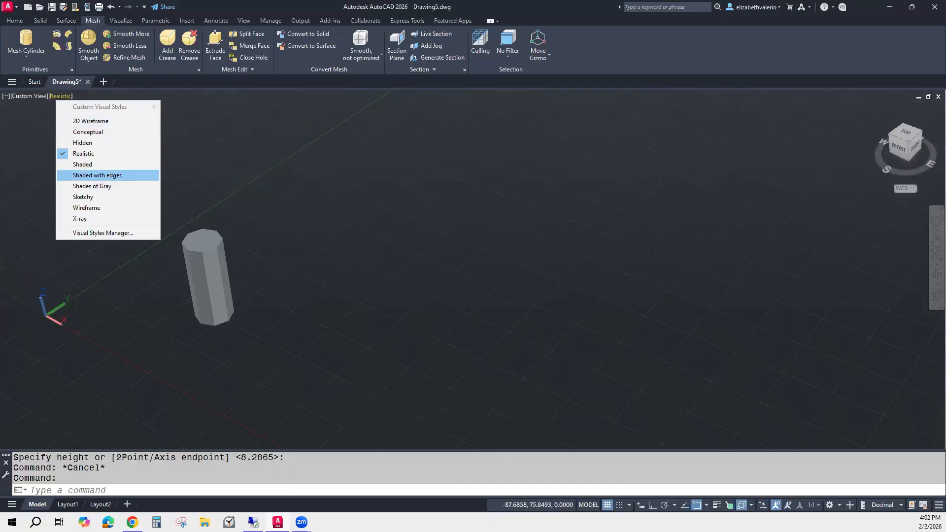
click(97, 176)
Select the cylinder, open its properties and set its smoothness to Level 1.
mouse_move(229, 331)
shift+middle_down()
mouse_move(313, 312)
mouse_move(502, 302)
mouse_move(428, 316)
mouse_move(315, 305)
shift+middle_up()
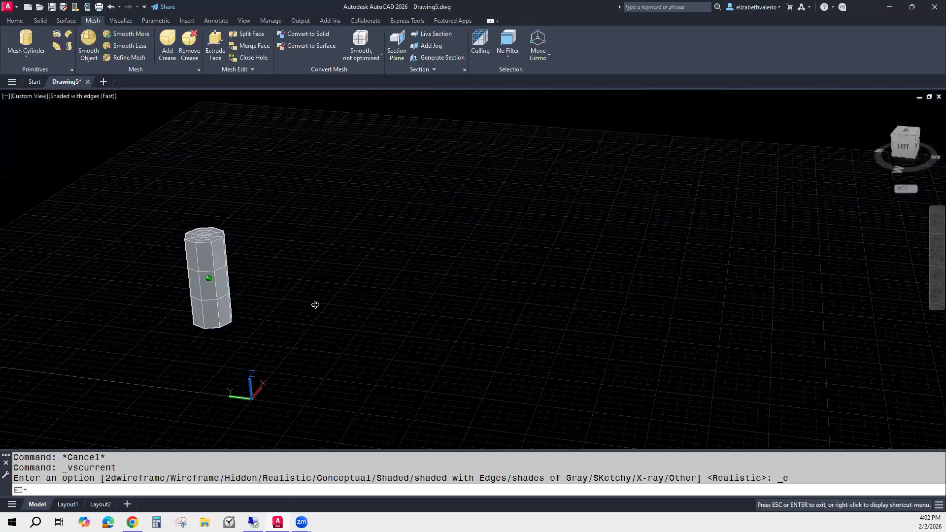
shift+middle_drag(242, 312, 371, 346)
click(308, 257)
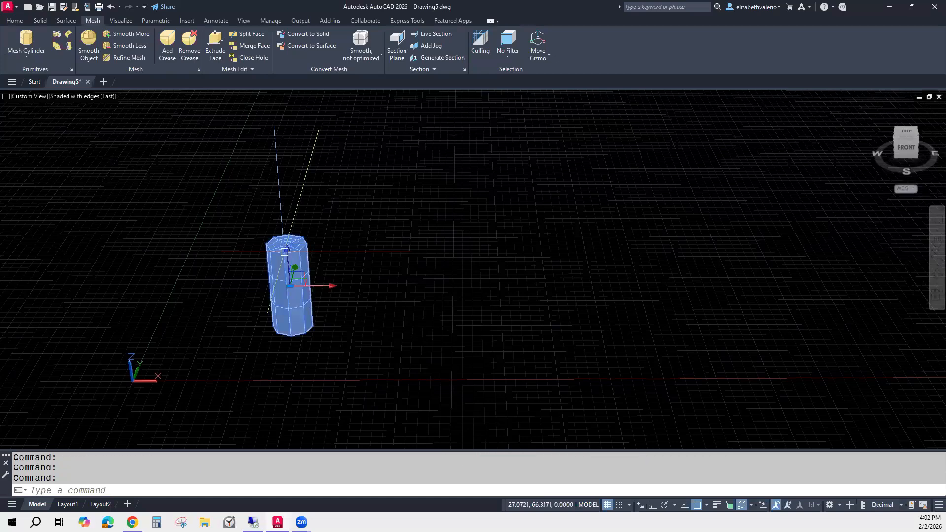
right_click(473, 251)
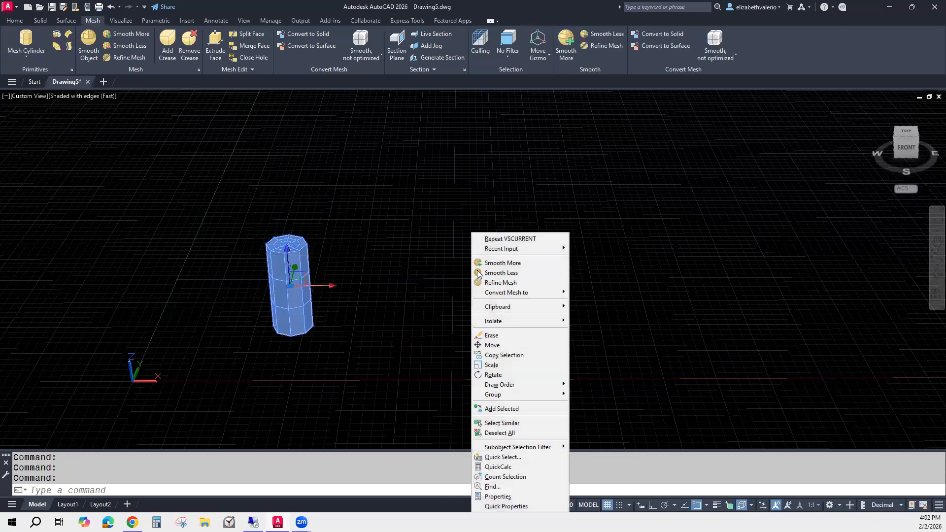
click(508, 496)
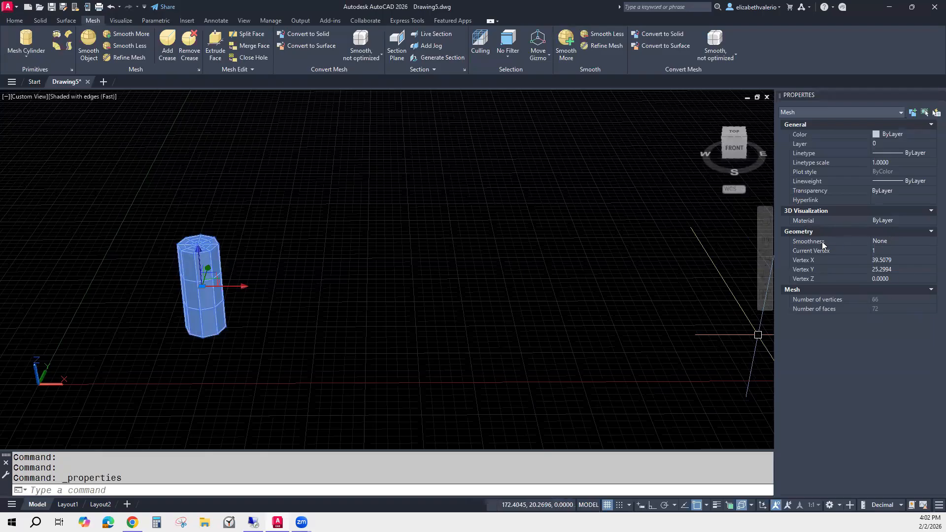
click(895, 241)
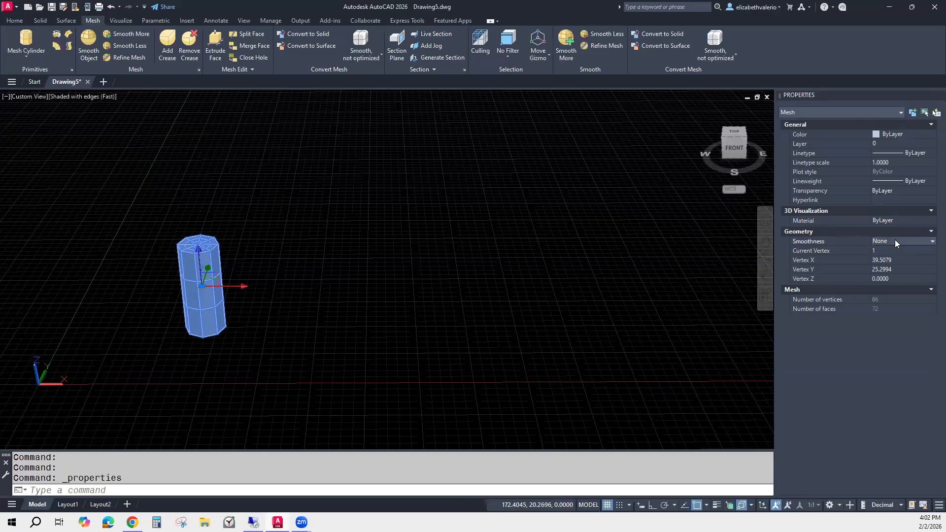
click(895, 240)
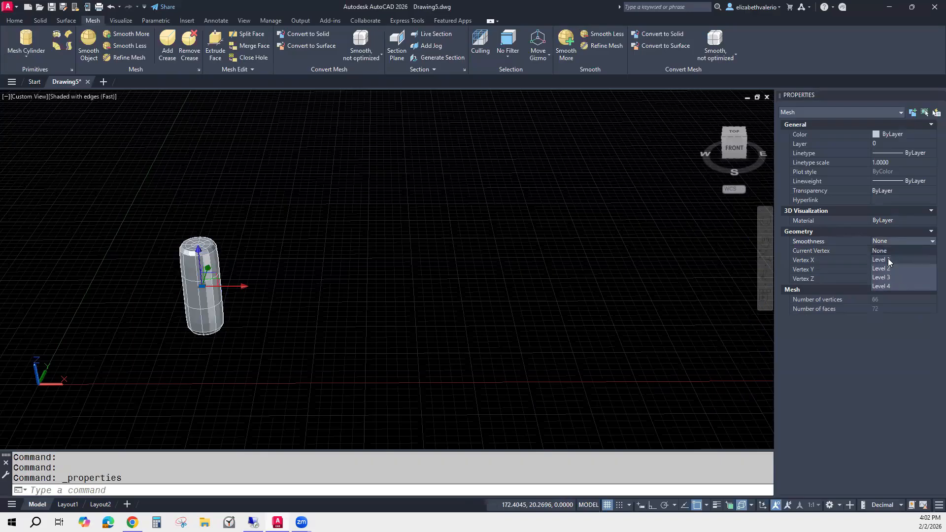
click(888, 259)
Set the cylinder's smoothness to Level 4.
scroll(345, 278, up, 4)
middle_drag(267, 307, 537, 309)
mouse_move(462, 371)
shift+middle_down()
mouse_move(401, 345)
mouse_move(465, 373)
shift+middle_up()
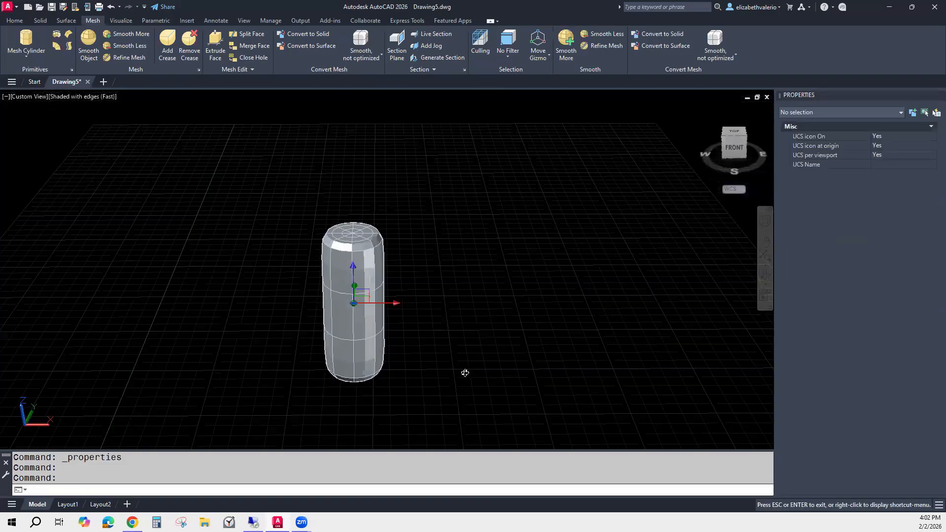
click(899, 240)
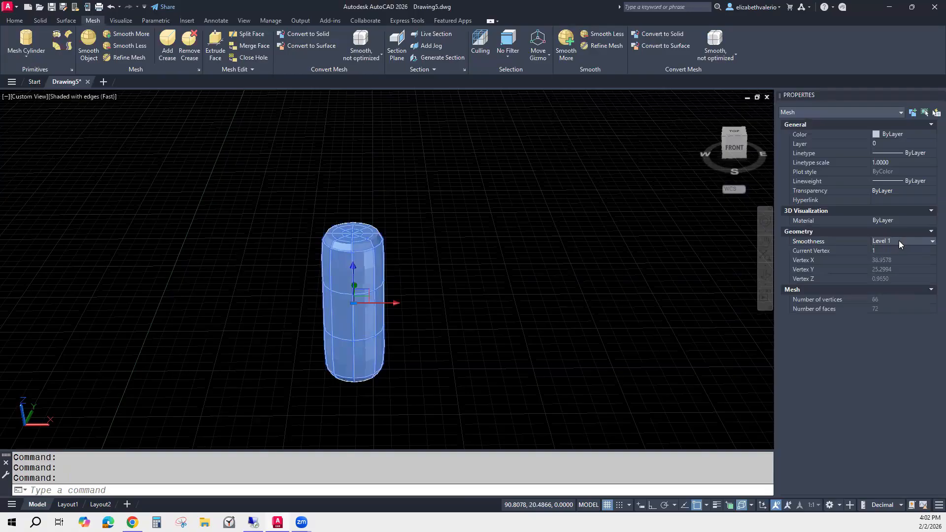
click(898, 242)
click(884, 288)
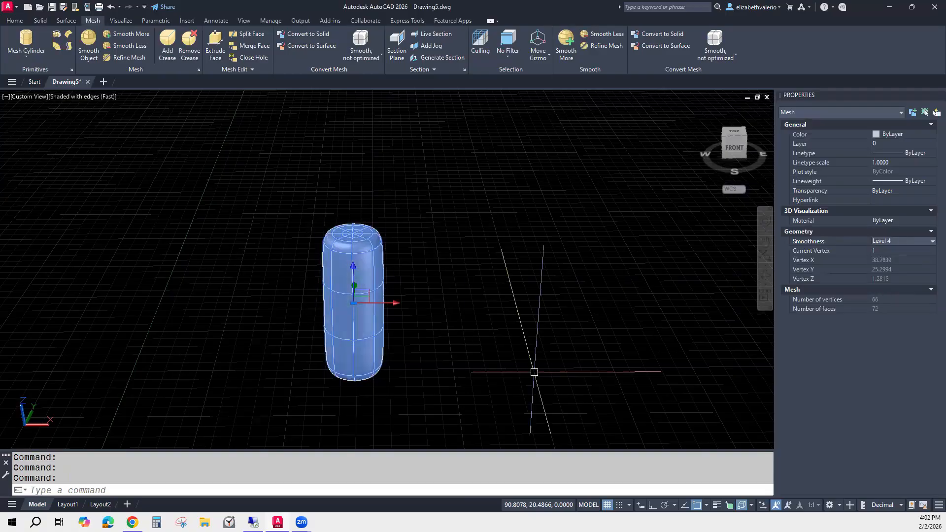
Deselect the cylinder and switch to the front view with parallel projection.
key(Escape)
key(Escape)
shift+middle_drag(515, 386, 461, 367)
click(732, 148)
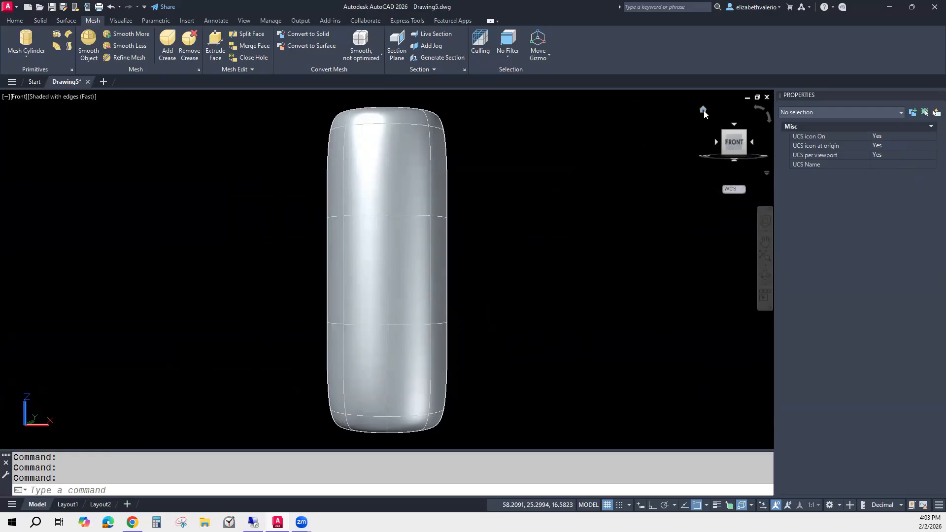
right_click(704, 113)
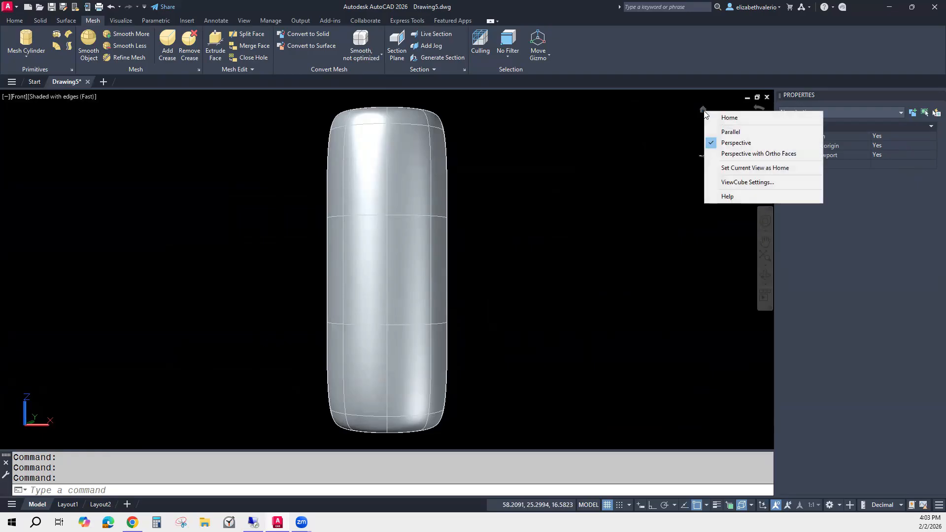
click(744, 132)
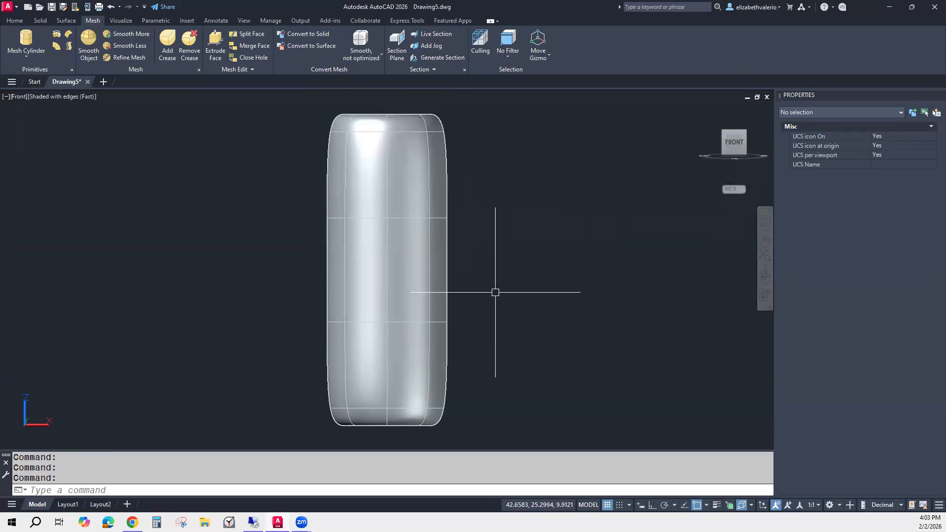
Set the UCS to Front.
scroll(498, 291, down, 4)
middle_drag(505, 283, 417, 346)
mouse_move(729, 138)
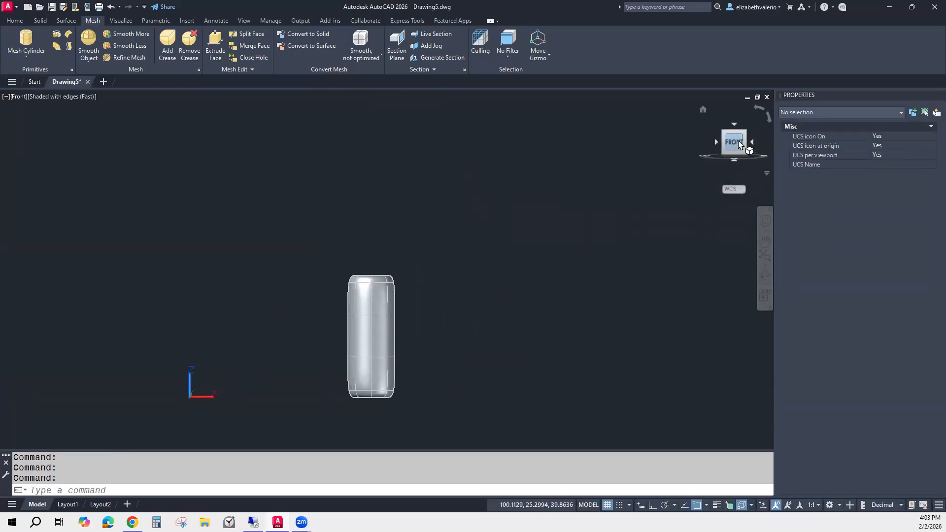
click(15, 22)
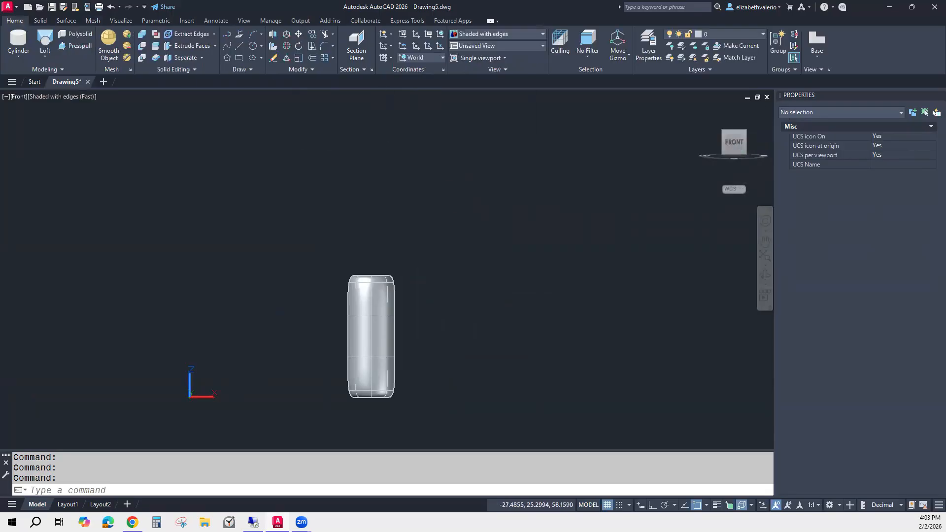
click(437, 58)
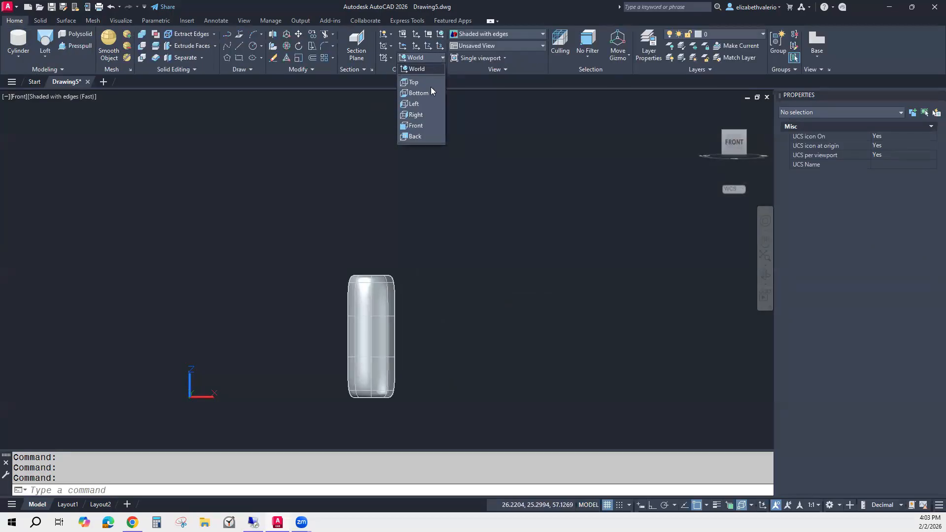
click(424, 124)
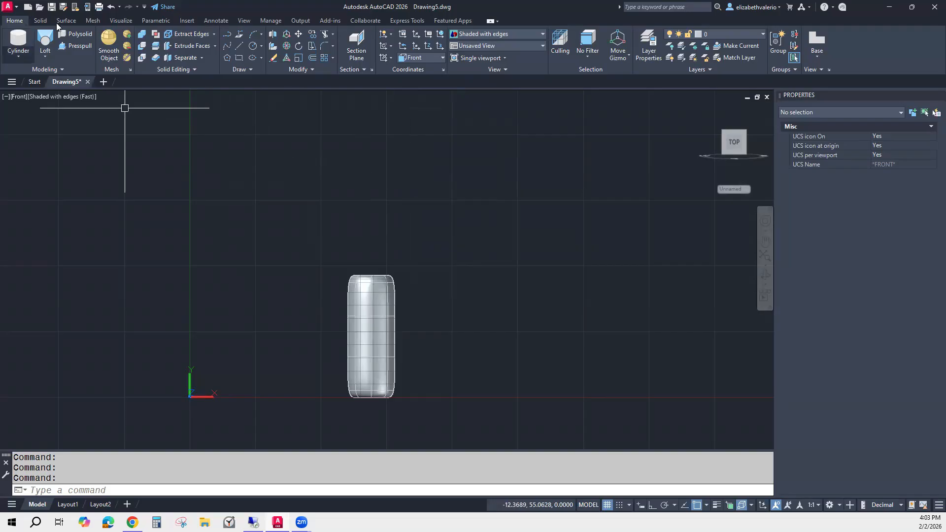
Create a second mesh cylinder centred on the first cylinder's top, extending horizontally from the front plane.
click(92, 21)
click(28, 57)
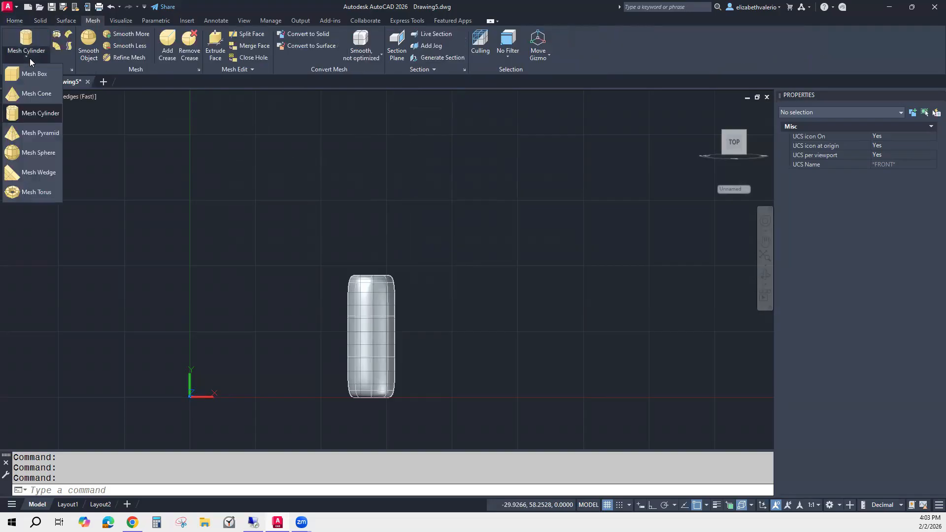
click(41, 114)
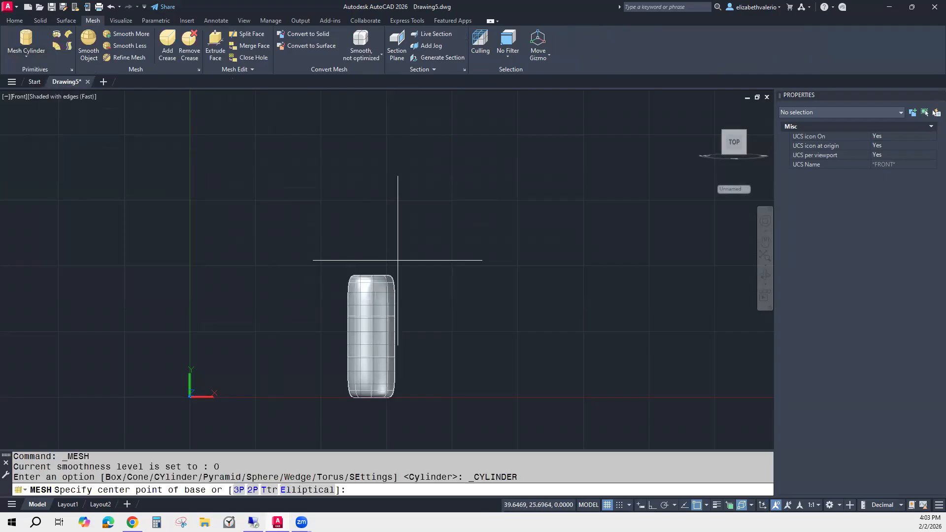
scroll(375, 269, up, 5)
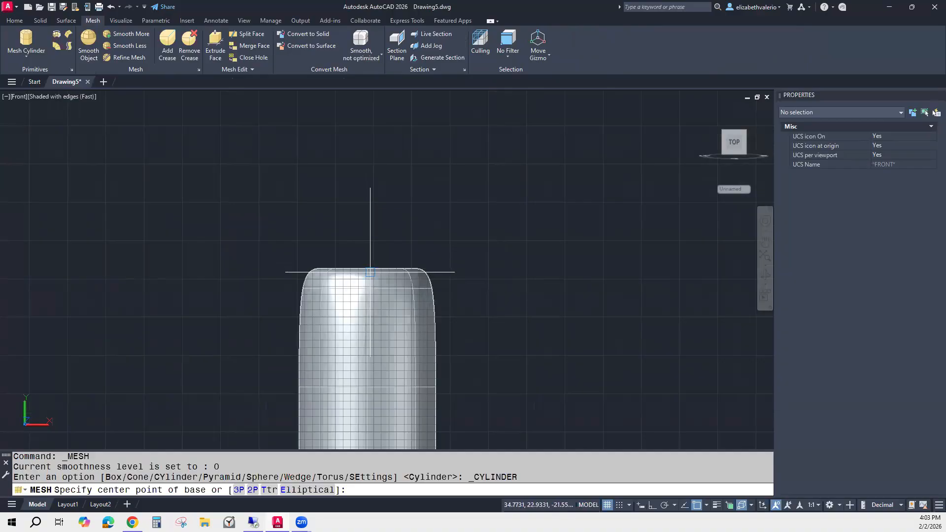
click(367, 271)
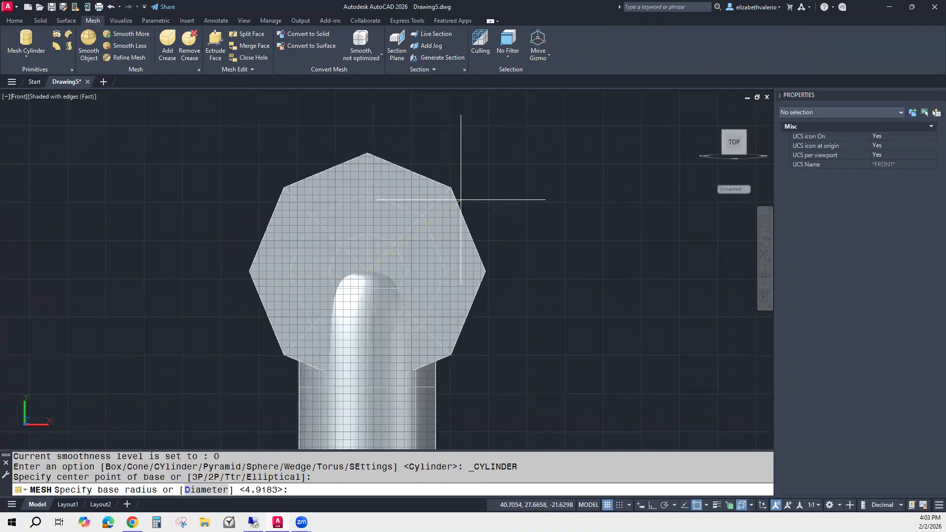
scroll(453, 205, down, 3)
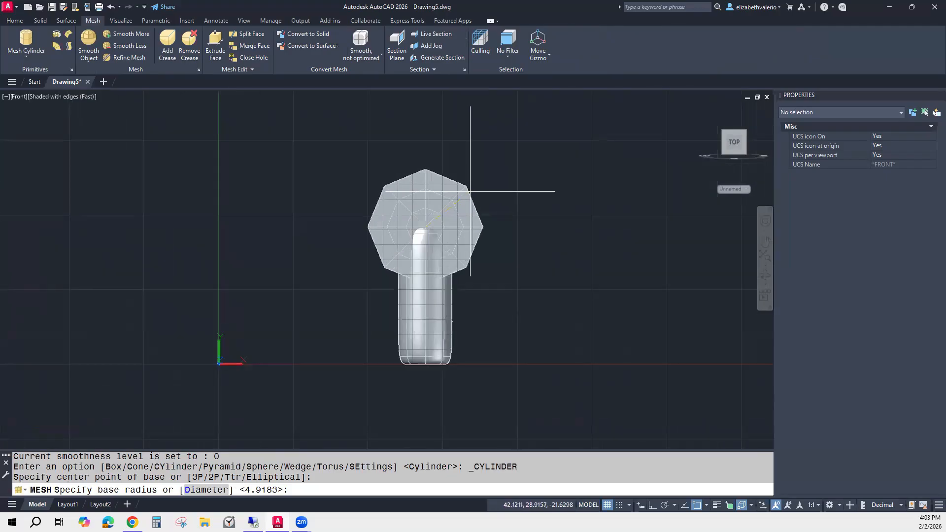
click(471, 190)
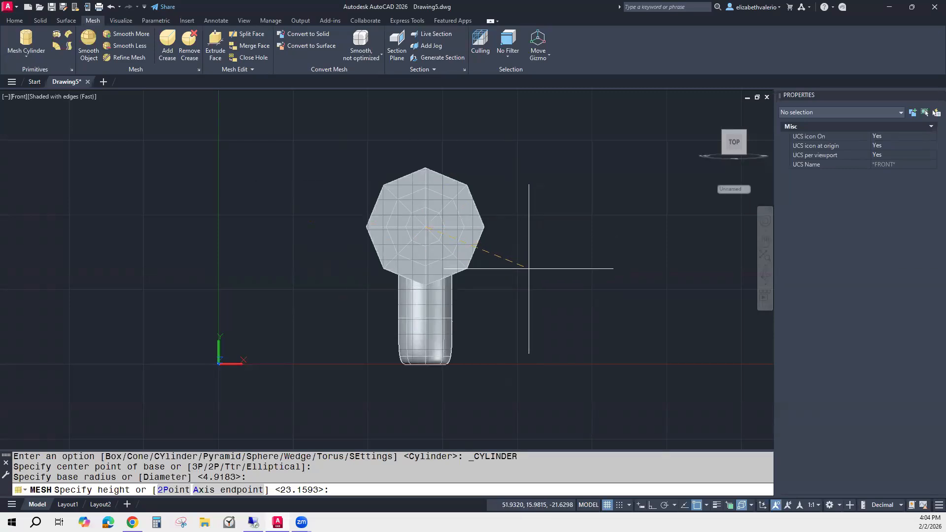
shift+middle_drag(529, 268, 384, 293)
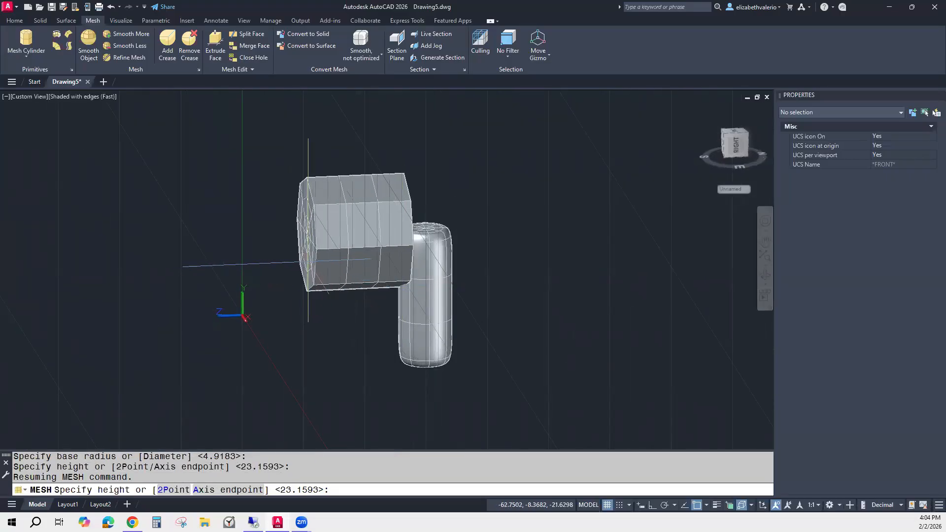
click(309, 262)
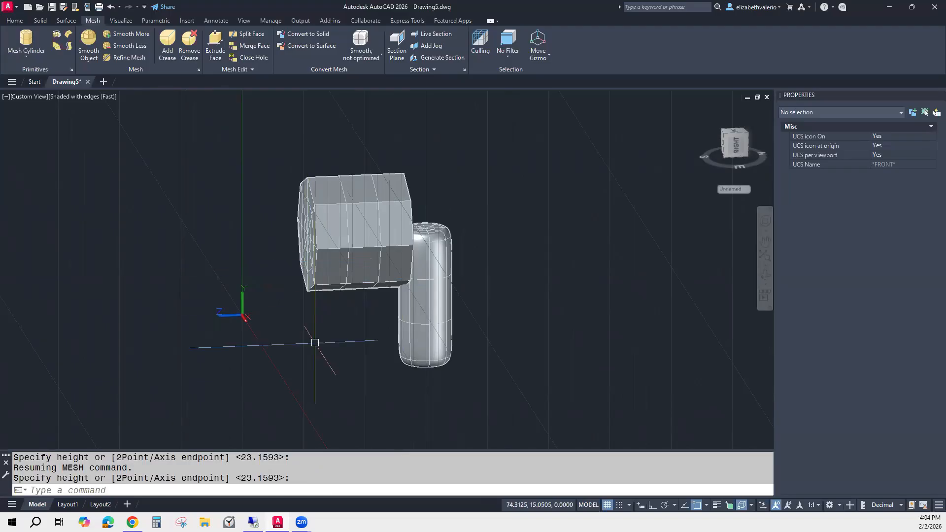
shift+middle_drag(495, 357, 613, 386)
key(Escape)
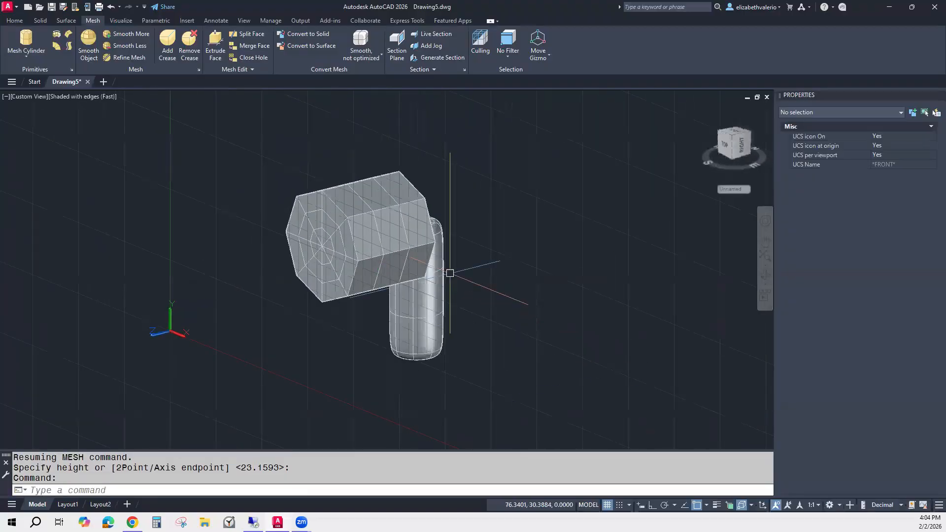
Select the second cylinder and set its smoothness to Level 2.
click(366, 215)
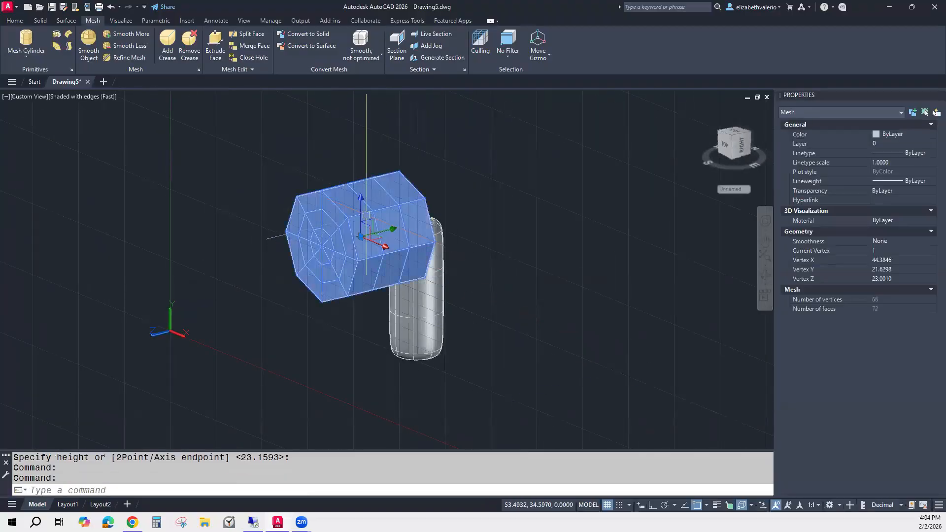
click(897, 241)
click(904, 240)
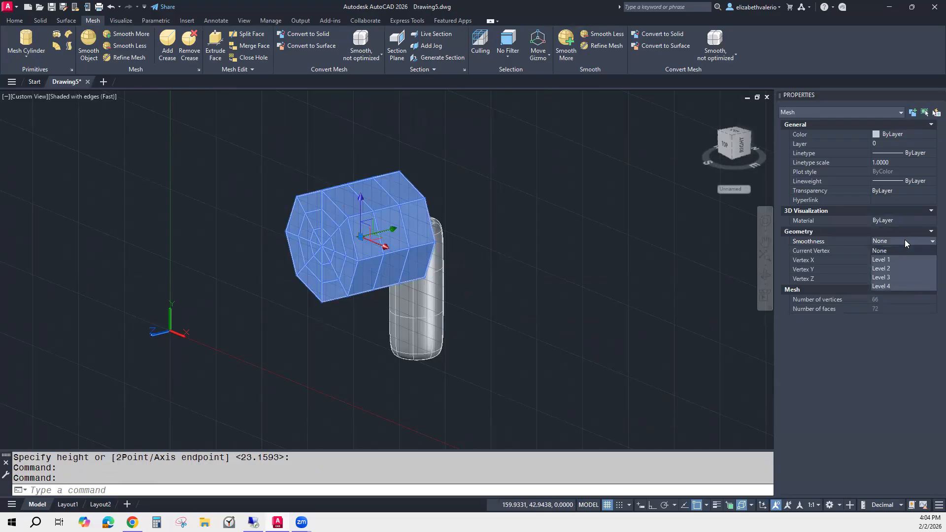
click(891, 268)
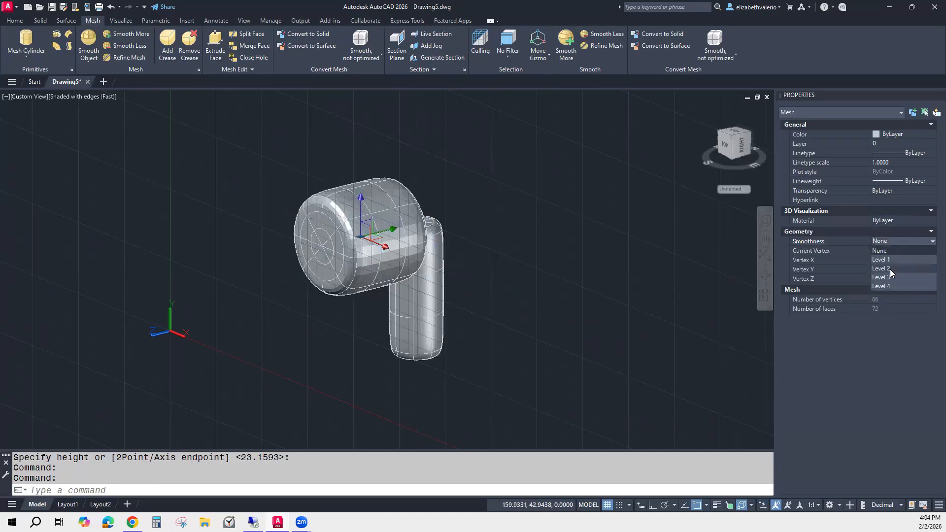
Select the horizontal mesh cylinder and set its smoothness to Level 4.
key(Escape)
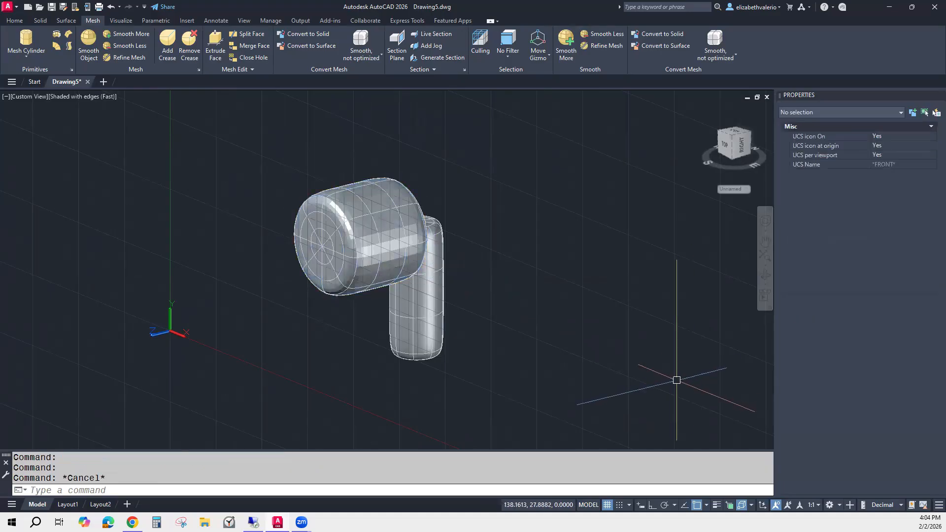
scroll(379, 264, up, 3)
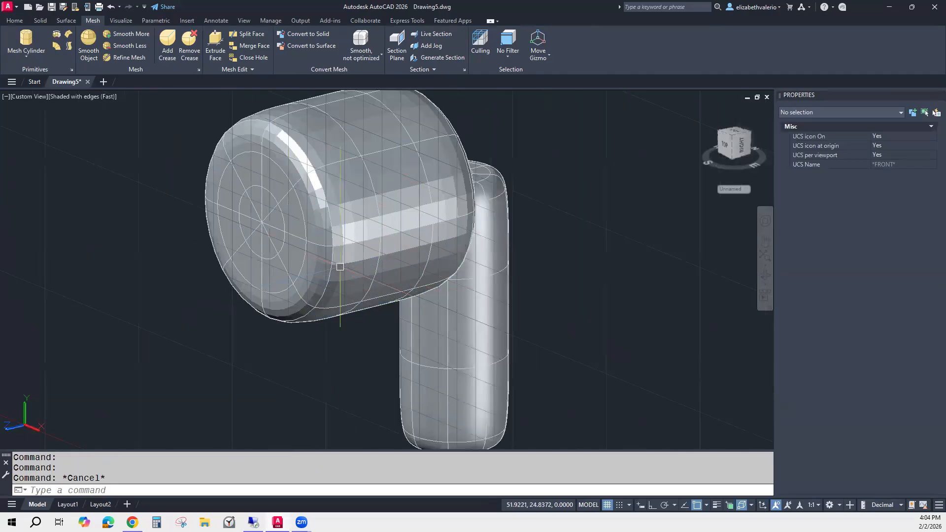
scroll(340, 267, down, 4)
click(340, 247)
click(898, 240)
click(899, 240)
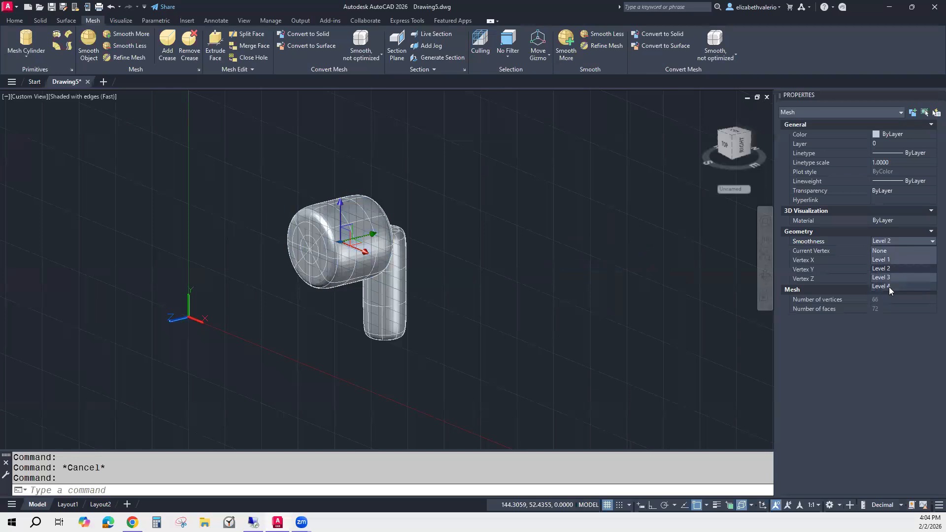
click(889, 286)
key(Escape)
Create a mesh sphere centred at the horizontal cylinder's front end, sizing its radius to a vertex on that end face.
mouse_move(532, 332)
shift+middle_down()
mouse_move(463, 310)
mouse_move(312, 315)
mouse_move(424, 313)
mouse_move(524, 331)
shift+middle_up()
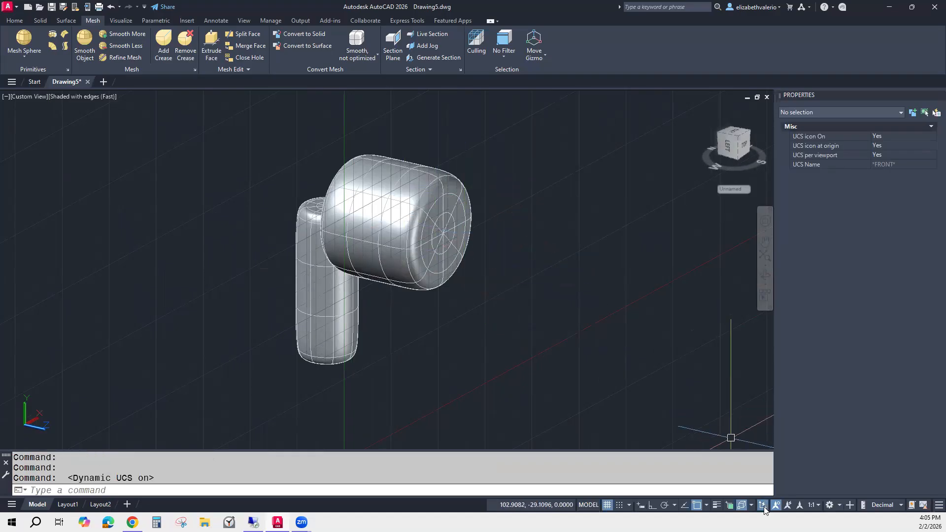
click(21, 57)
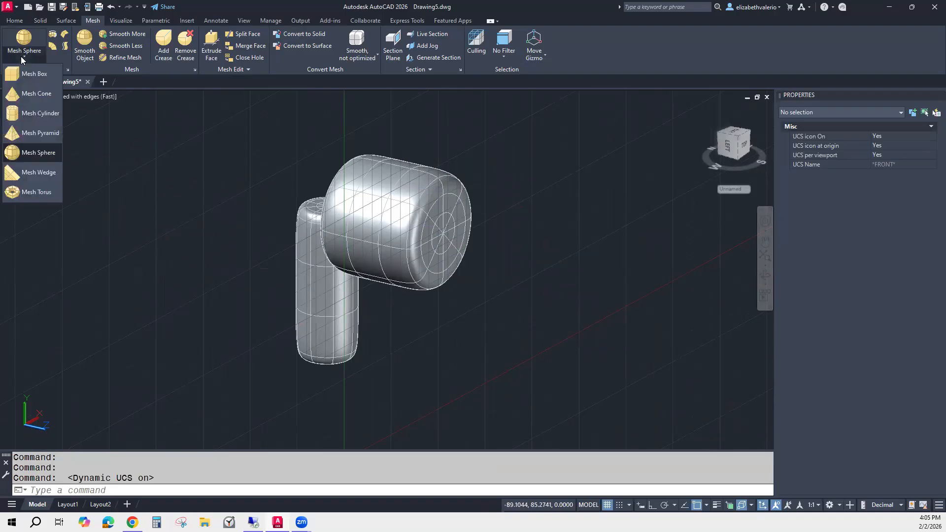
click(42, 154)
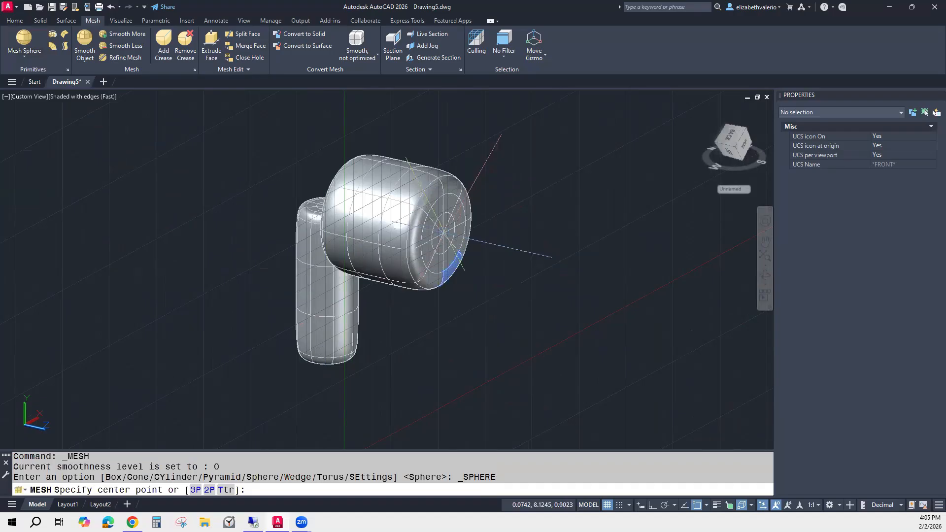
scroll(442, 233, up, 3)
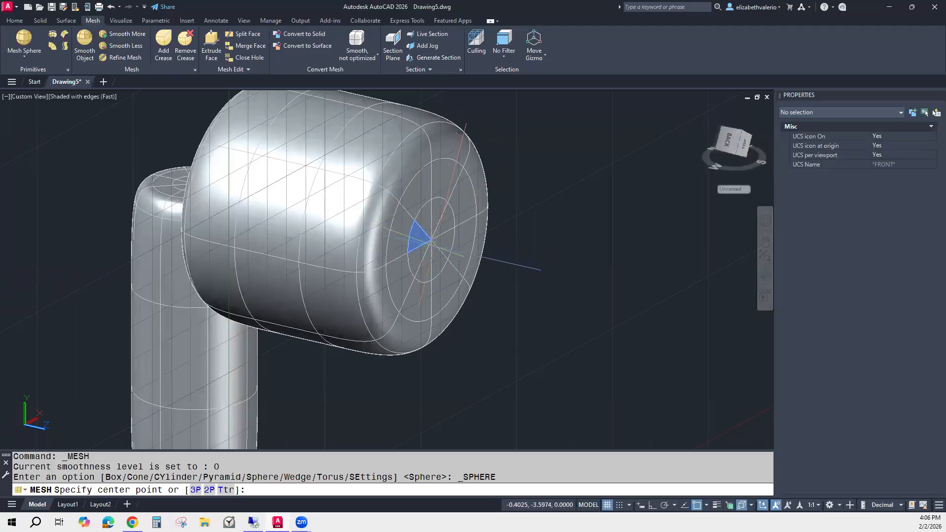
scroll(430, 240, up, 2)
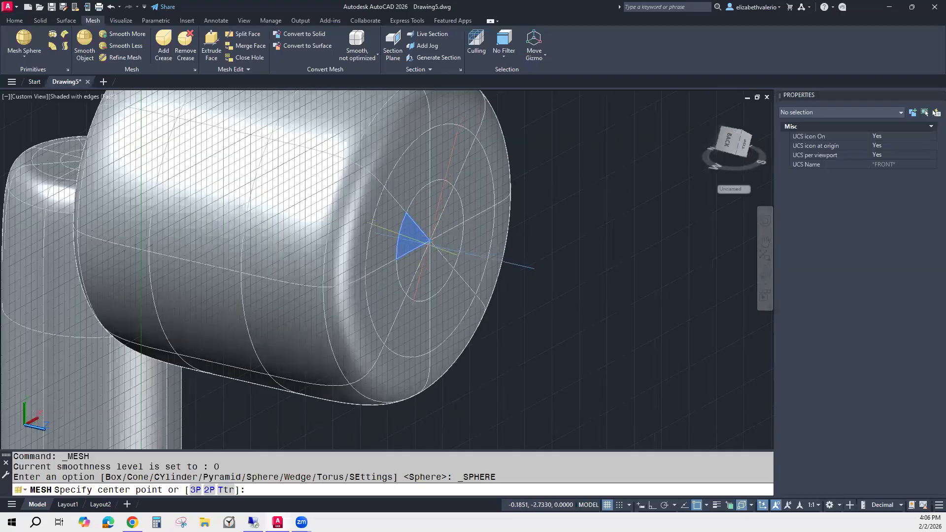
click(430, 241)
scroll(439, 247, down, 2)
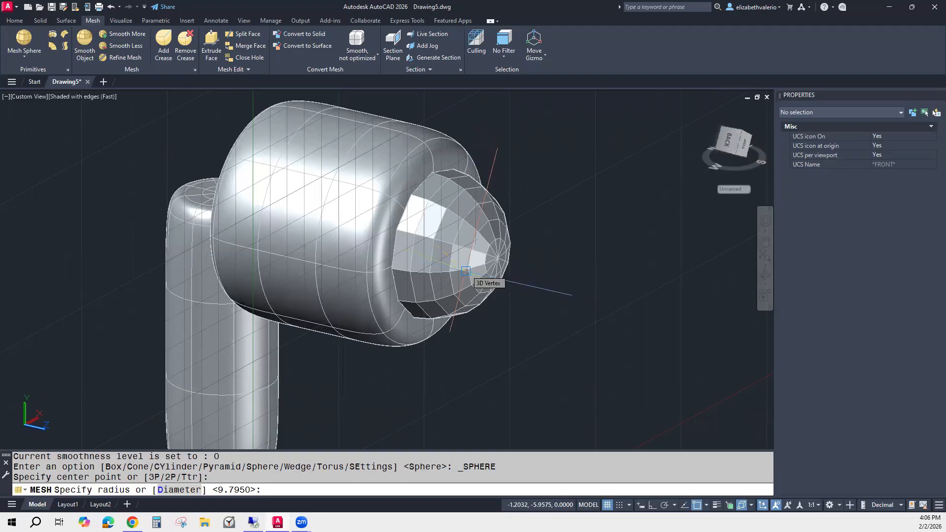
click(465, 271)
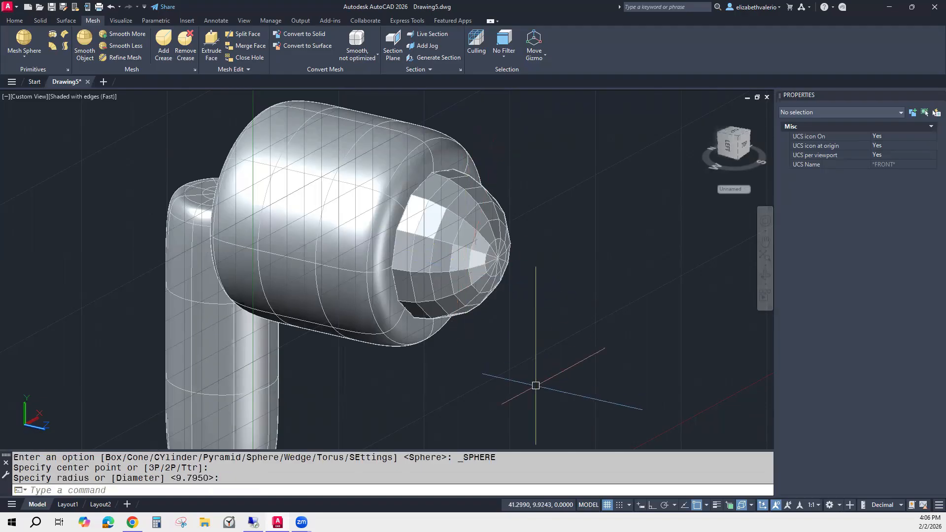
Select the ring of triangular faces around the sphere's front pole as mesh subobjects.
shift+middle_drag(566, 359, 430, 284)
shift+middle_drag(587, 360, 615, 361)
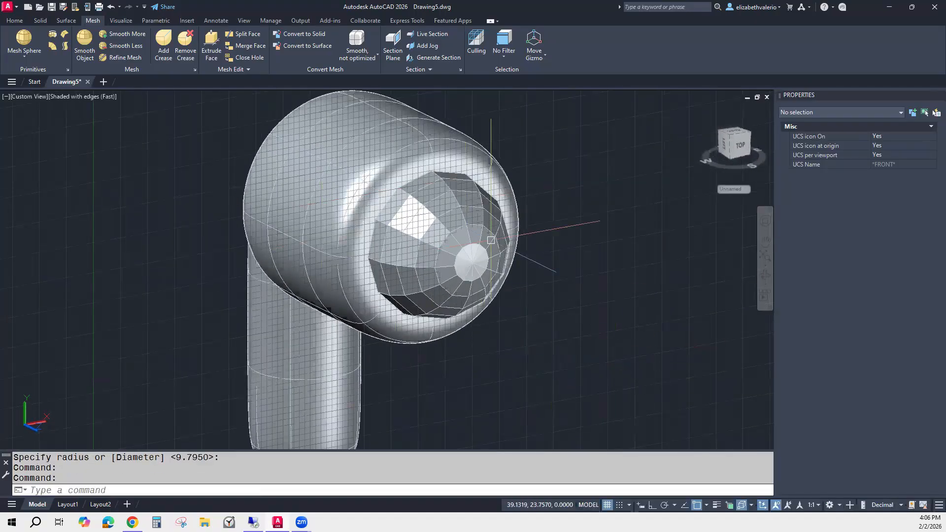
scroll(489, 273, up, 5)
scroll(492, 328, up, 3)
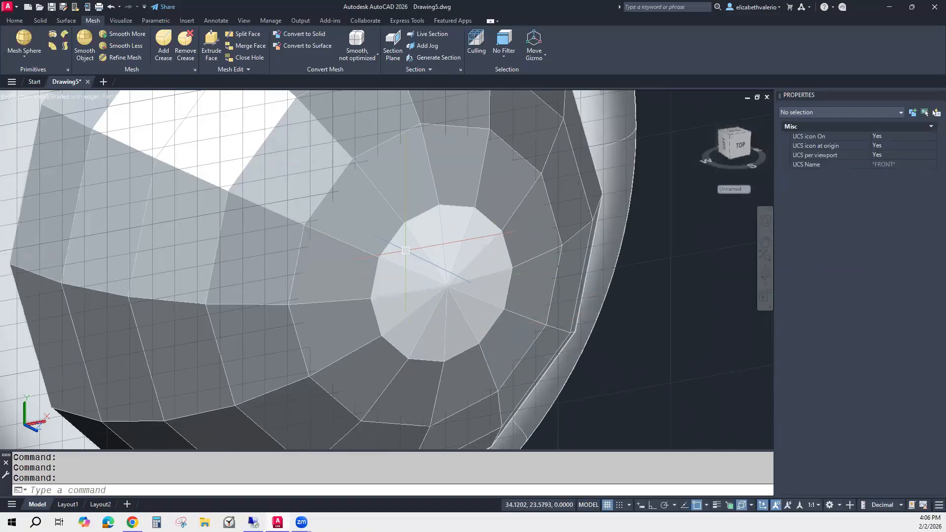
ctrl+click(405, 250)
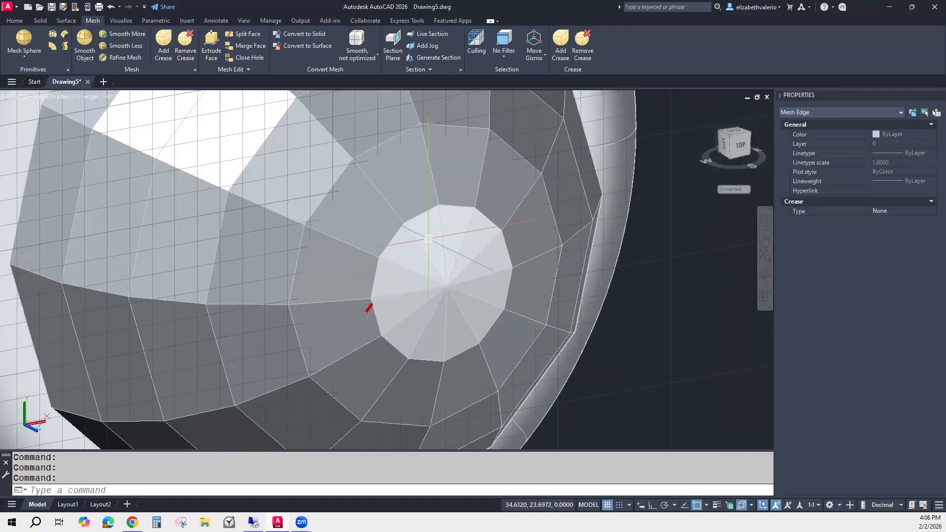
ctrl+click(431, 238)
ctrl+click(455, 230)
ctrl+click(478, 235)
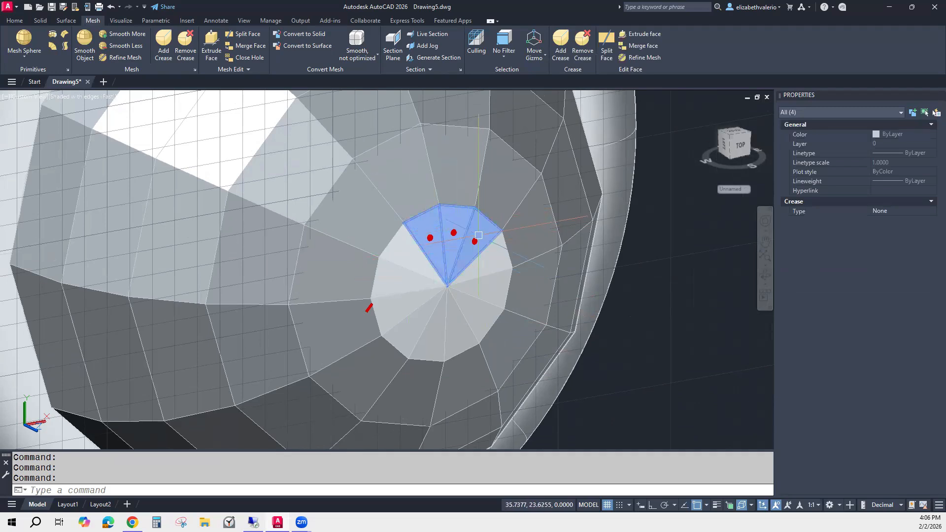
ctrl+click(487, 259)
ctrl+click(498, 294)
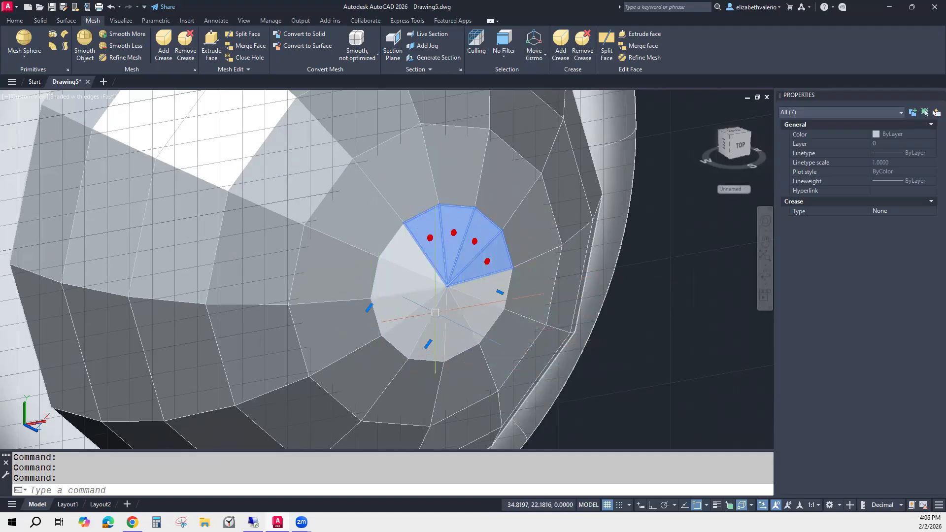
ctrl+click(413, 255)
ctrl+click(383, 307)
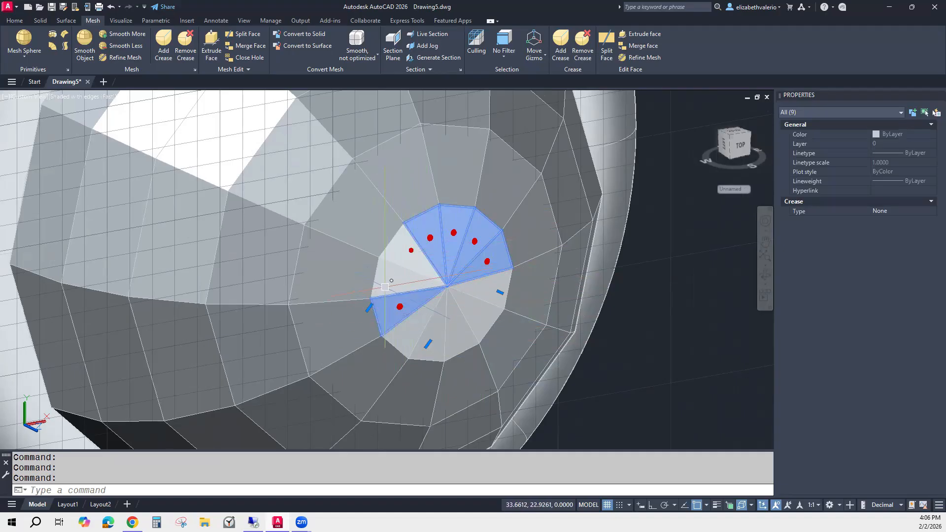
ctrl+click(408, 352)
ctrl+click(459, 348)
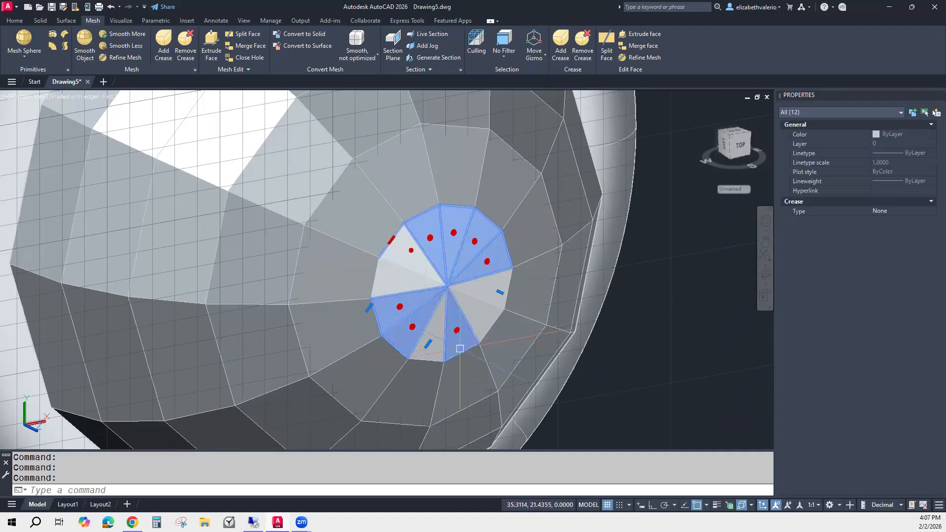
ctrl+click(482, 324)
ctrl+click(483, 292)
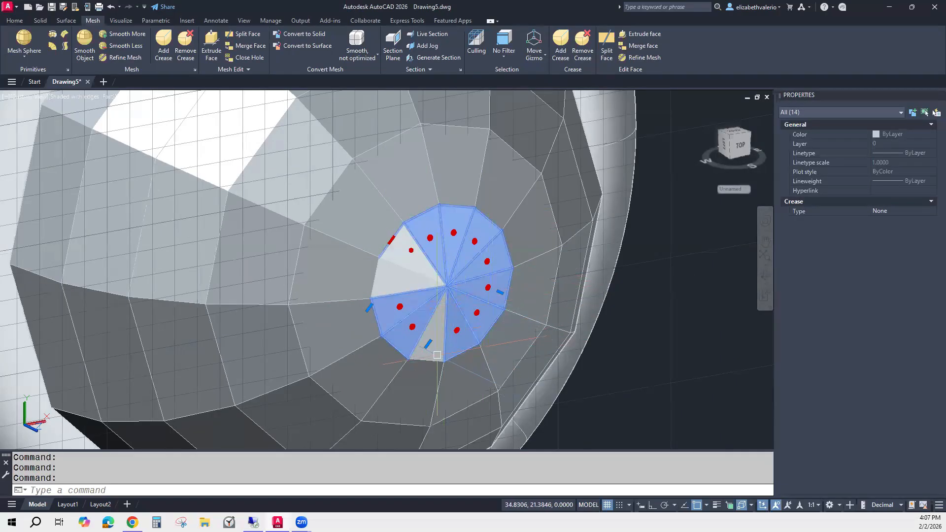
ctrl+click(437, 356)
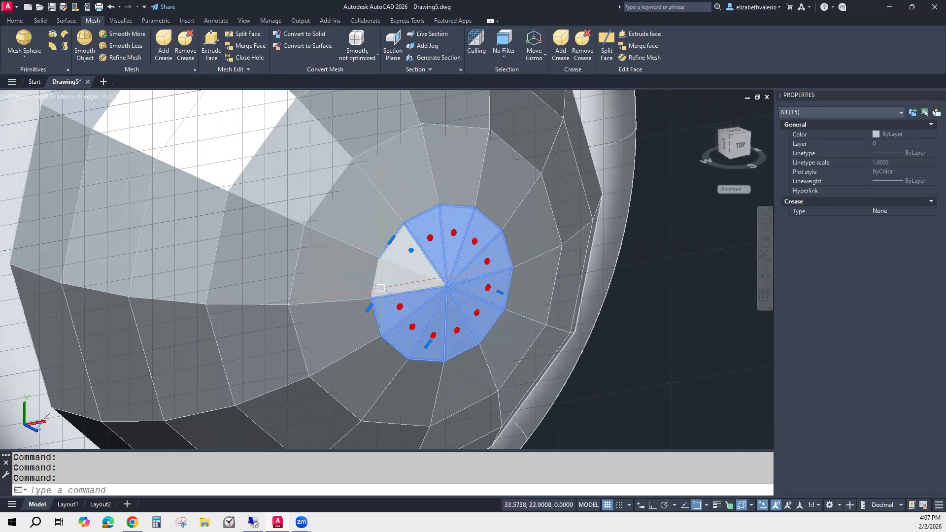
ctrl+click(390, 256)
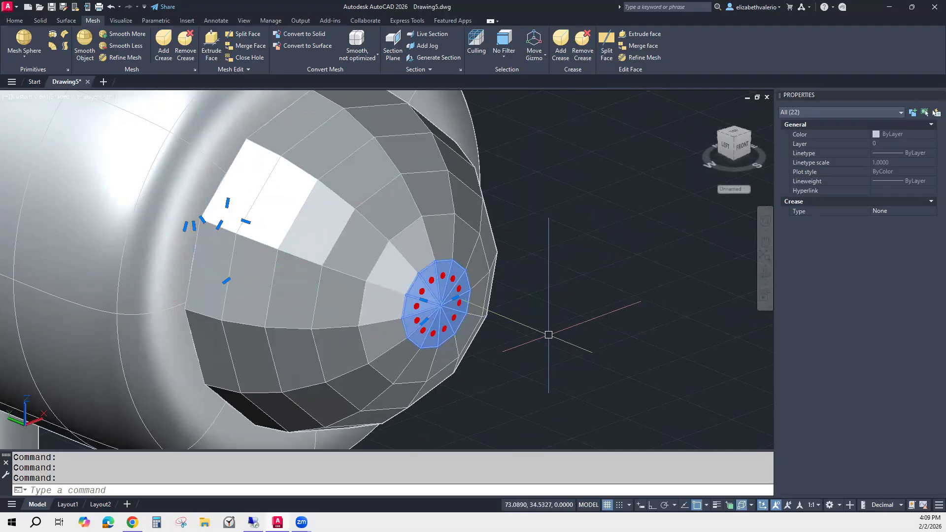
Set the default gizmo to Move and push the selected pole faces inward along the cylinder's axis.
click(537, 54)
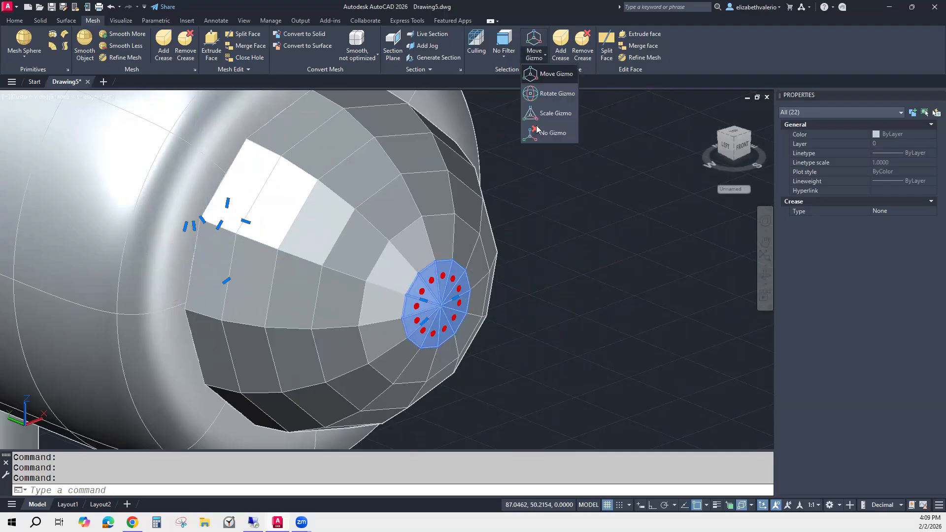
click(553, 74)
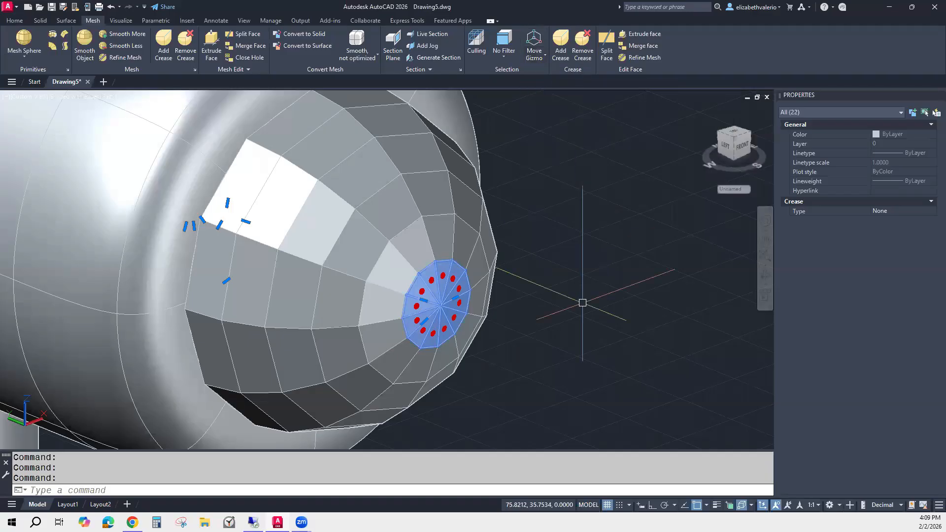
scroll(529, 343, down, 3)
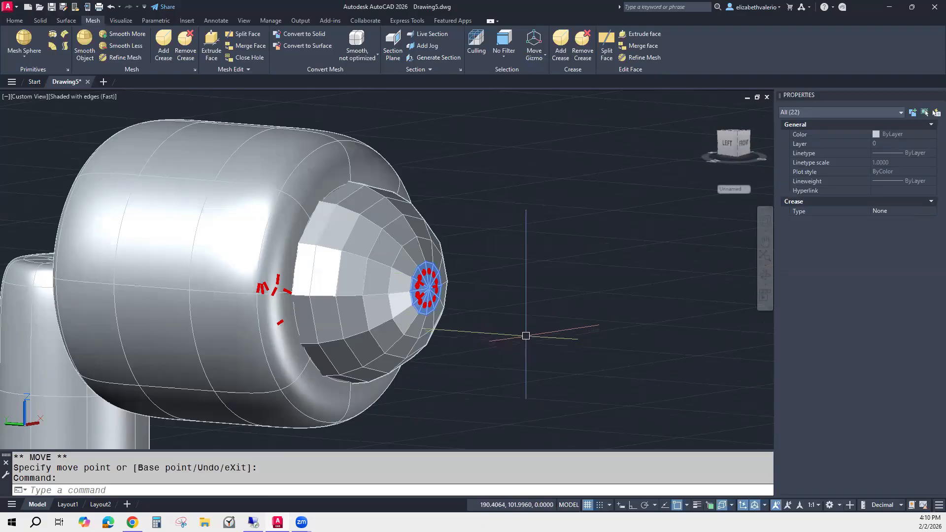
scroll(525, 342, down, 4)
scroll(507, 339, down, 3)
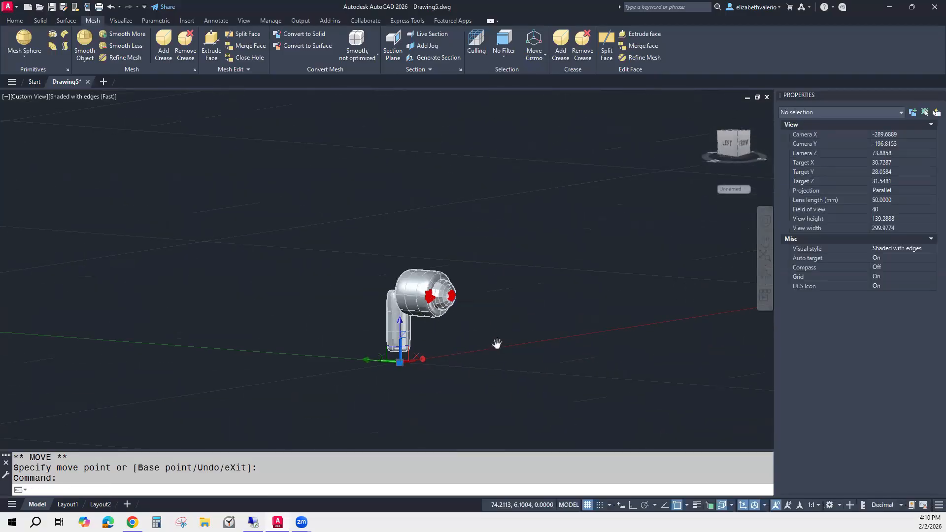
scroll(439, 375, up, 3)
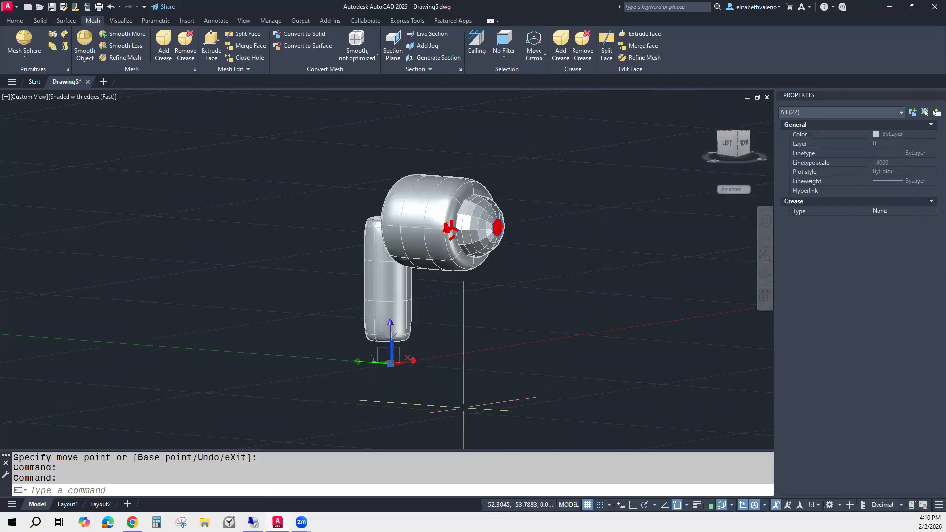
shift+middle_drag(446, 377, 545, 291)
scroll(486, 281, up, 2)
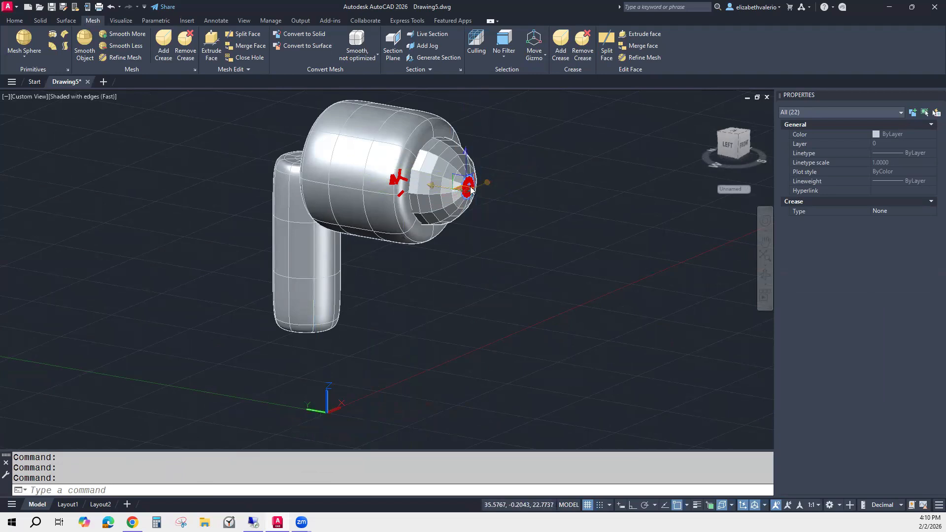
scroll(476, 157, up, 5)
scroll(511, 207, down, 2)
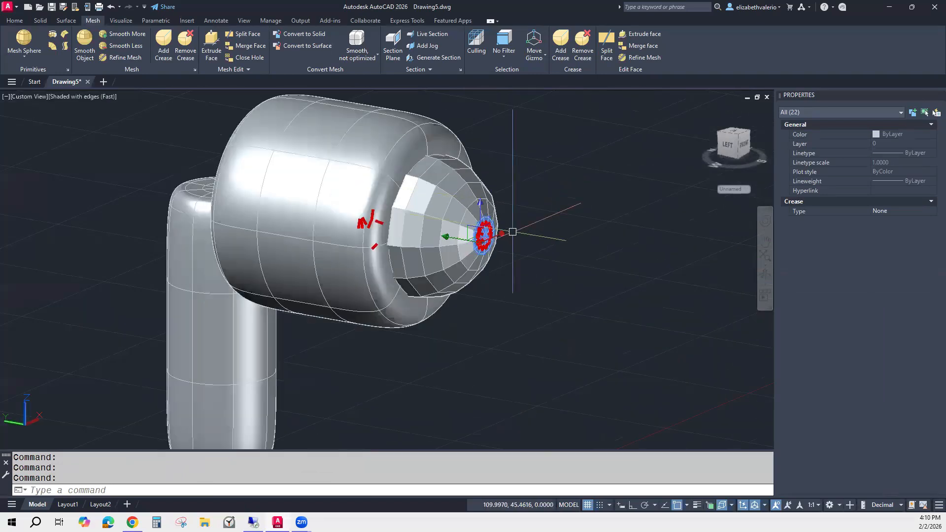
scroll(510, 240, up, 2)
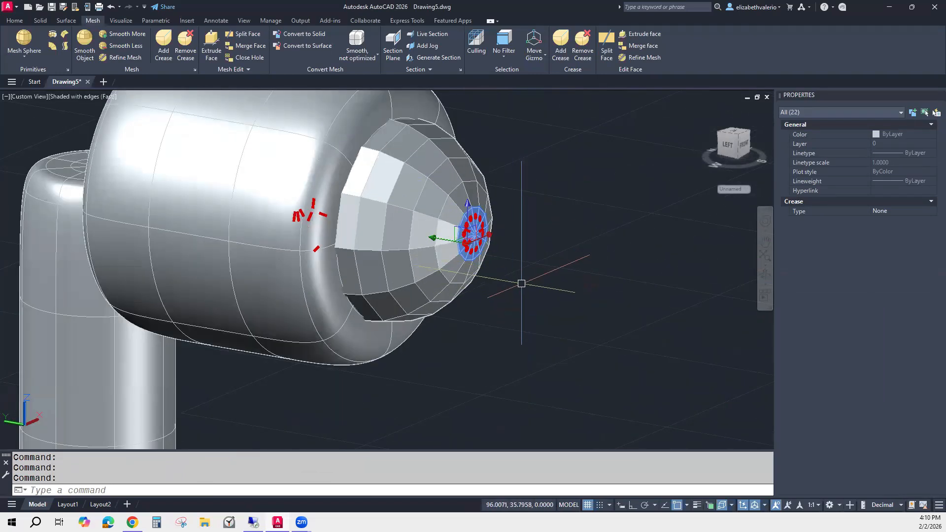
click(432, 238)
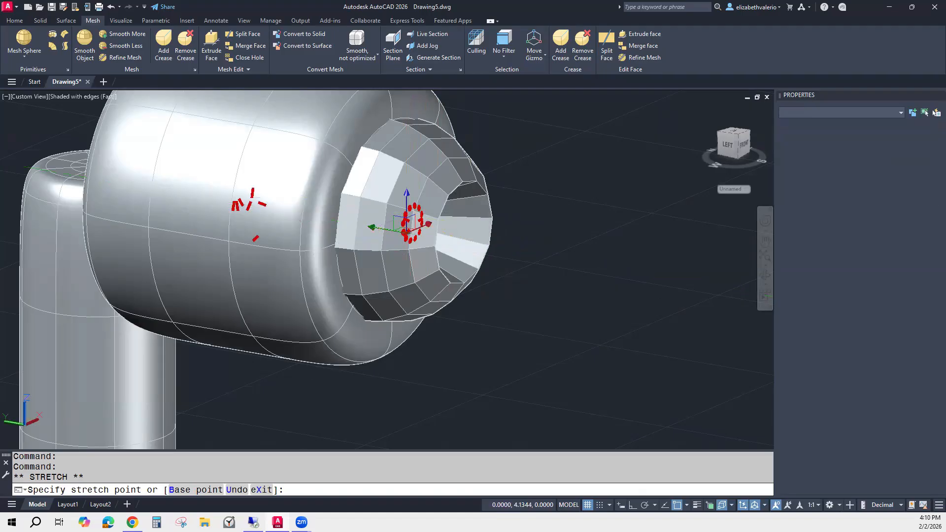
key(Escape)
Select the sphere and set its smoothness to Level 4.
shift+middle_drag(593, 321, 559, 323)
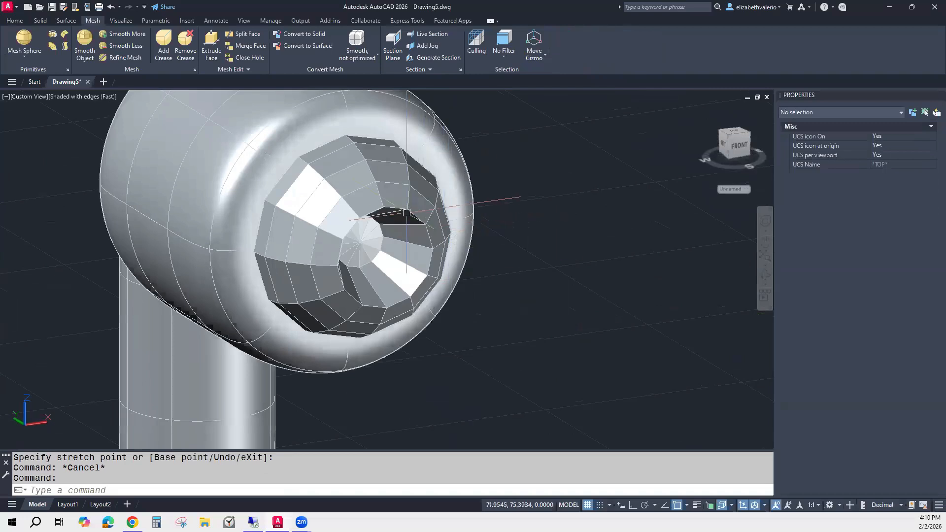
click(406, 212)
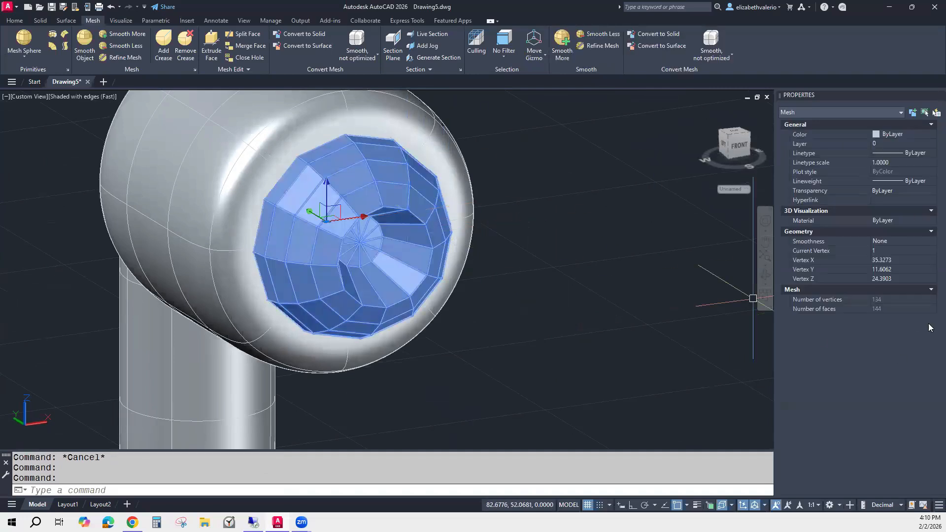
click(895, 241)
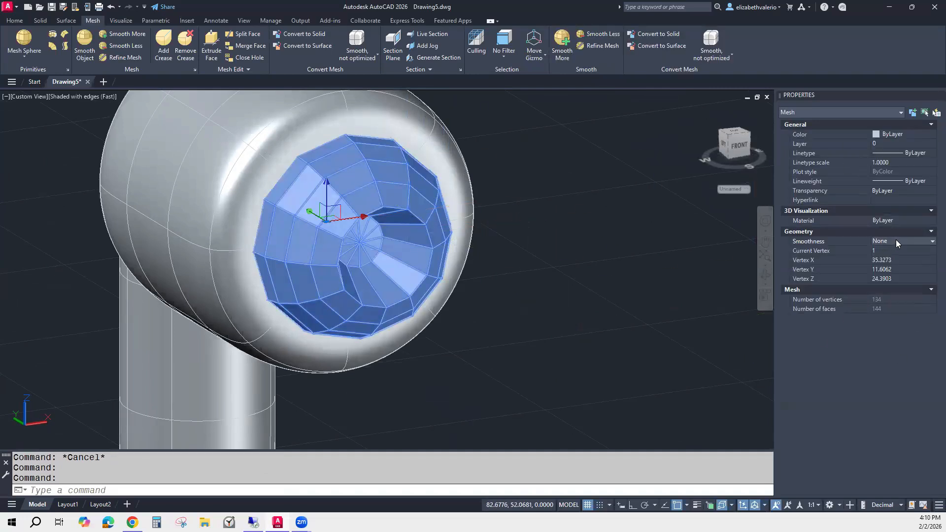
click(896, 240)
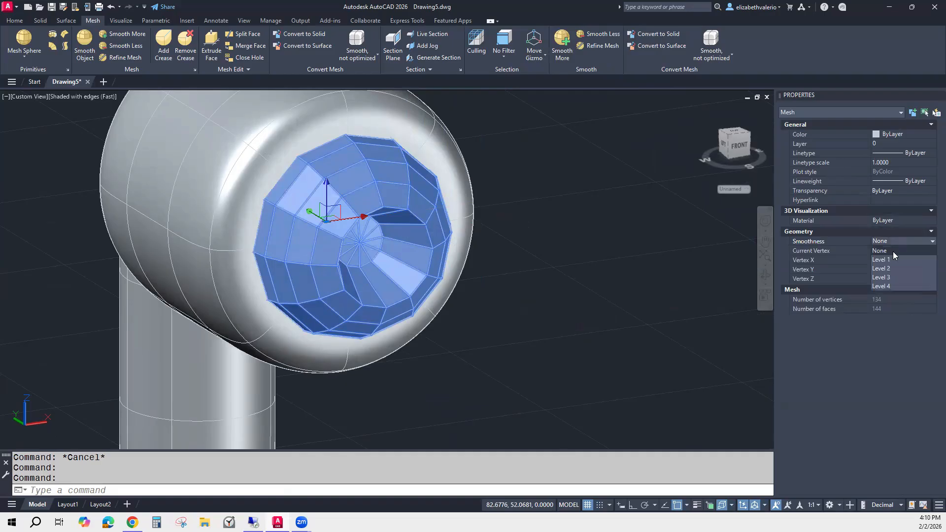
click(891, 259)
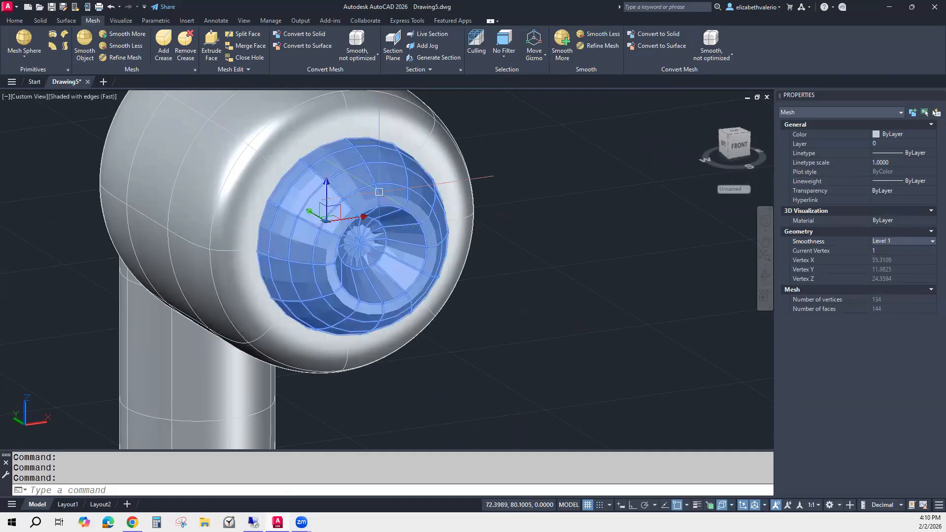
click(903, 240)
click(893, 287)
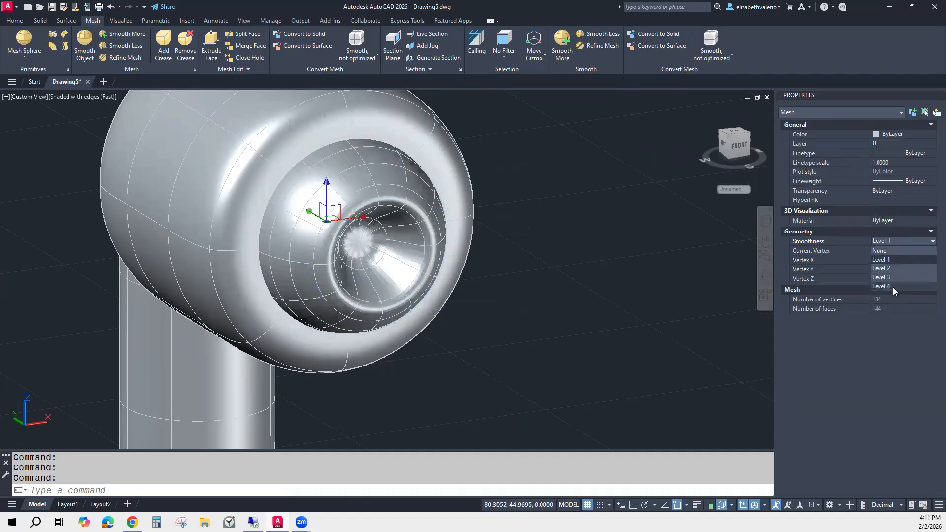
key(Escape)
Orbit around the model to inspect the smoothed result.
shift+middle_drag(563, 354, 604, 362)
scroll(596, 345, down, 8)
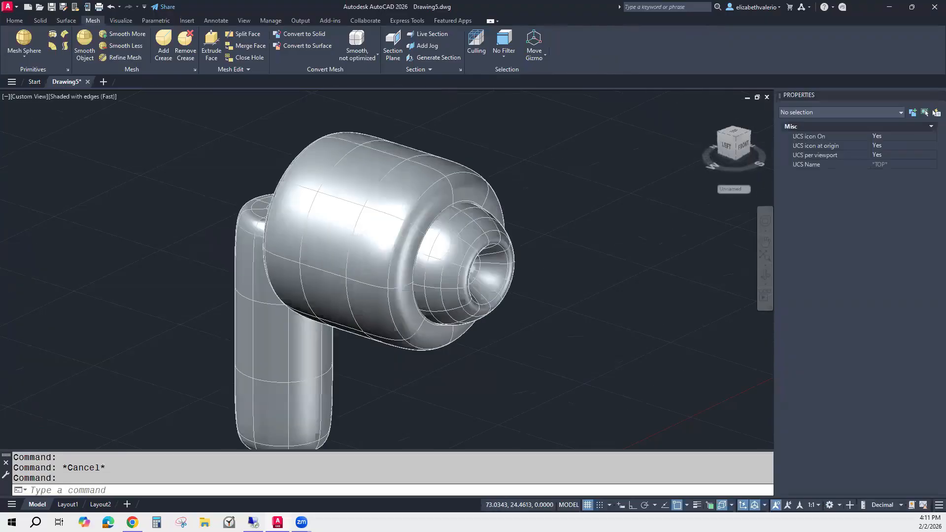
shift+middle_drag(590, 313, 354, 296)
scroll(601, 266, up, 3)
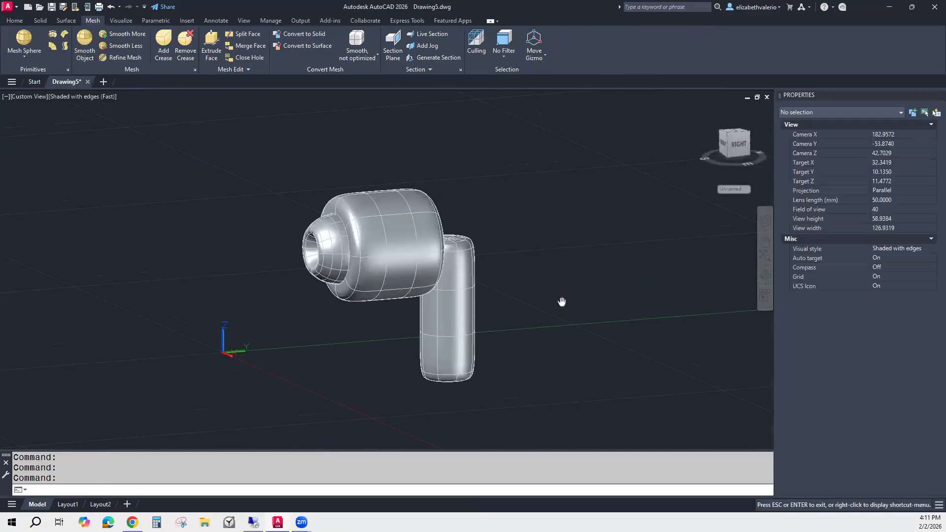
middle_drag(562, 302, 552, 286)
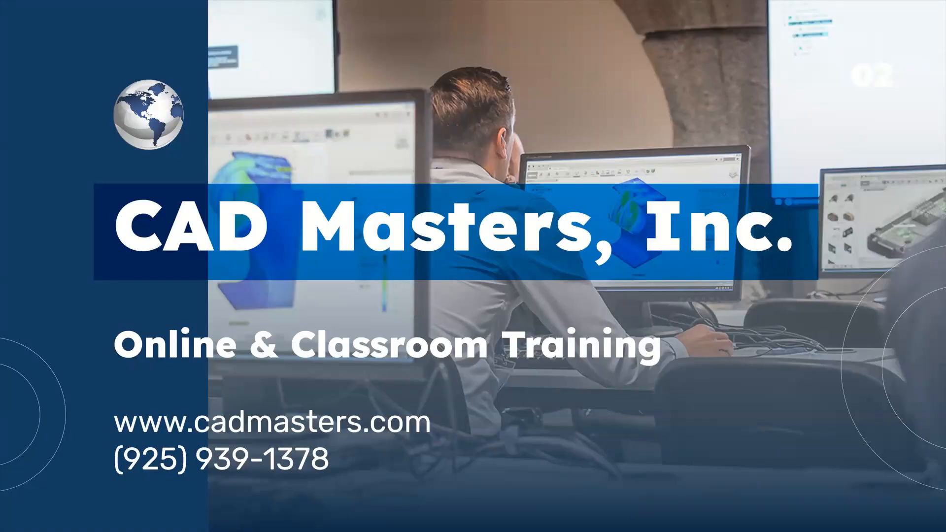